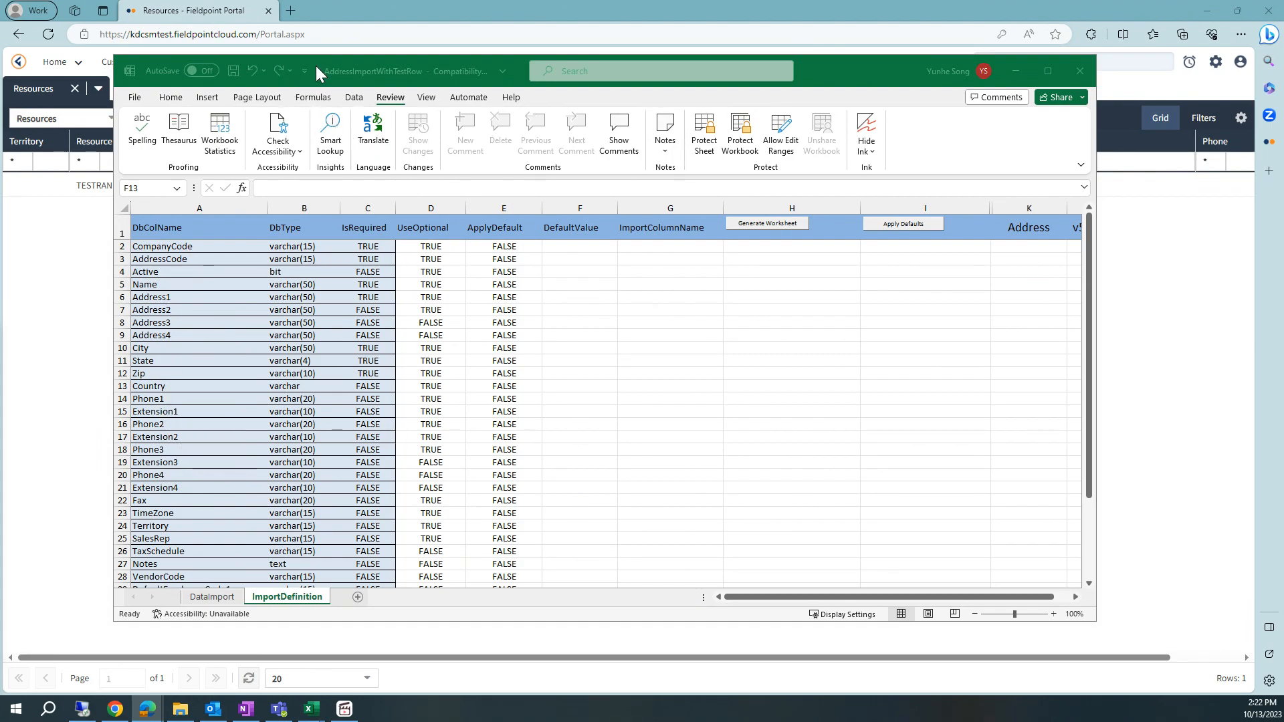
Display the DataImport worksheet and select the test data record in row 2.
left_click(221, 605)
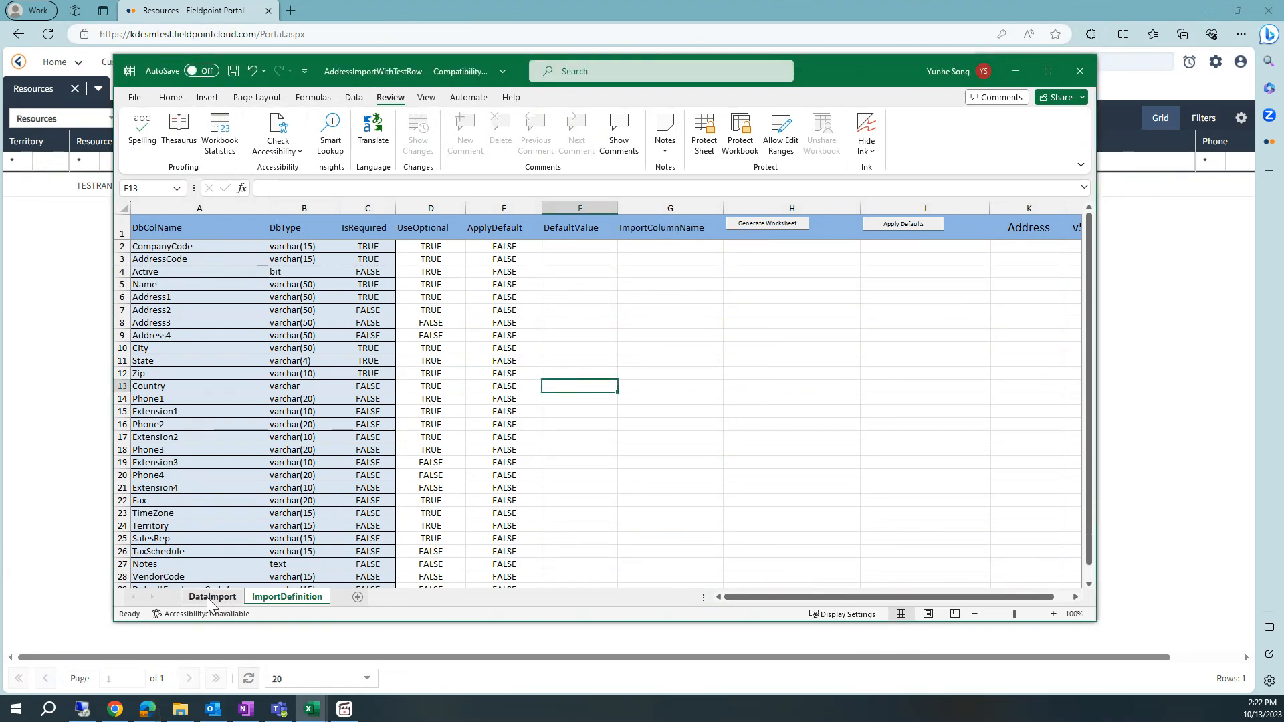
left_click(211, 600)
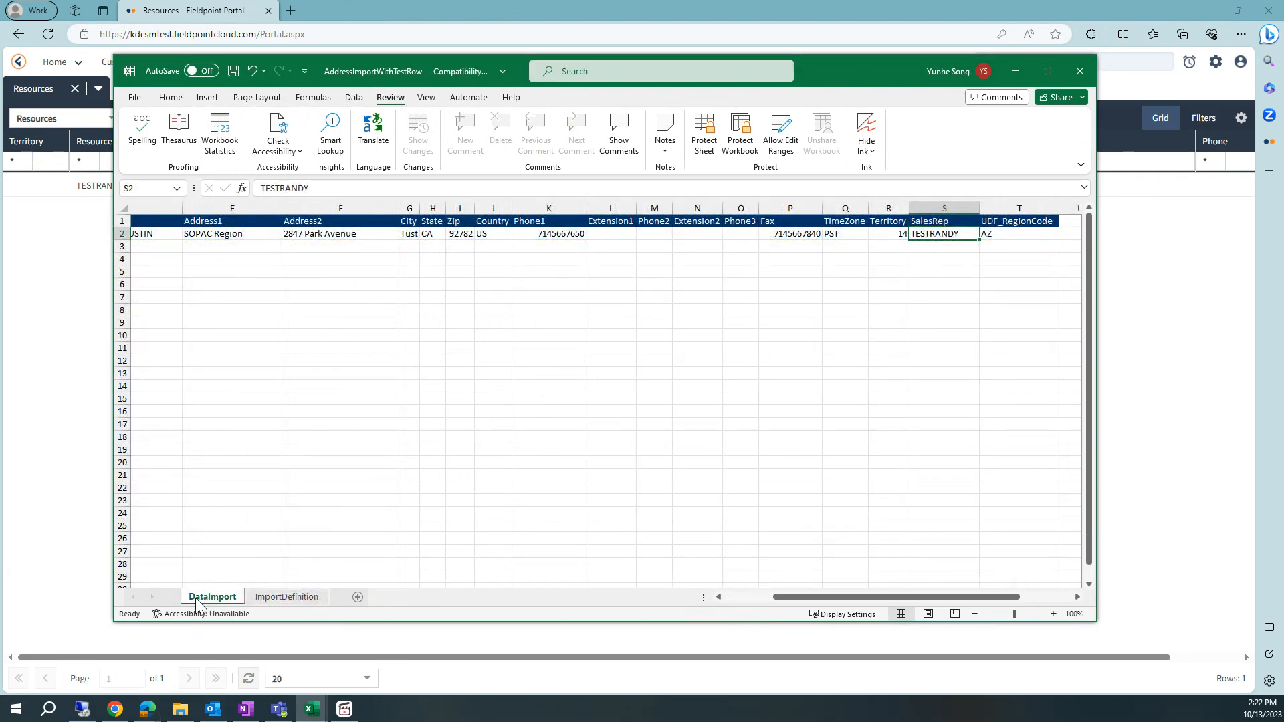
left_click(121, 235)
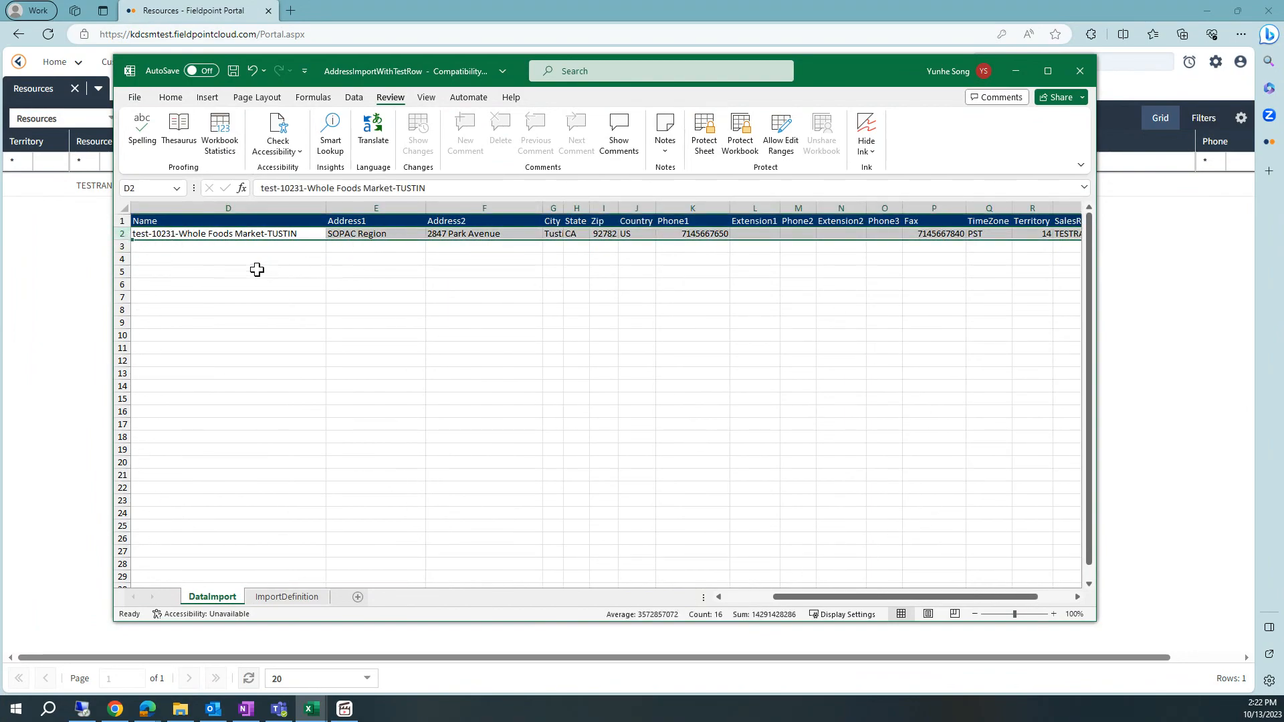
Review the UseOptional column on the ImportDefinition worksheet down to the last listed field.
left_click(292, 596)
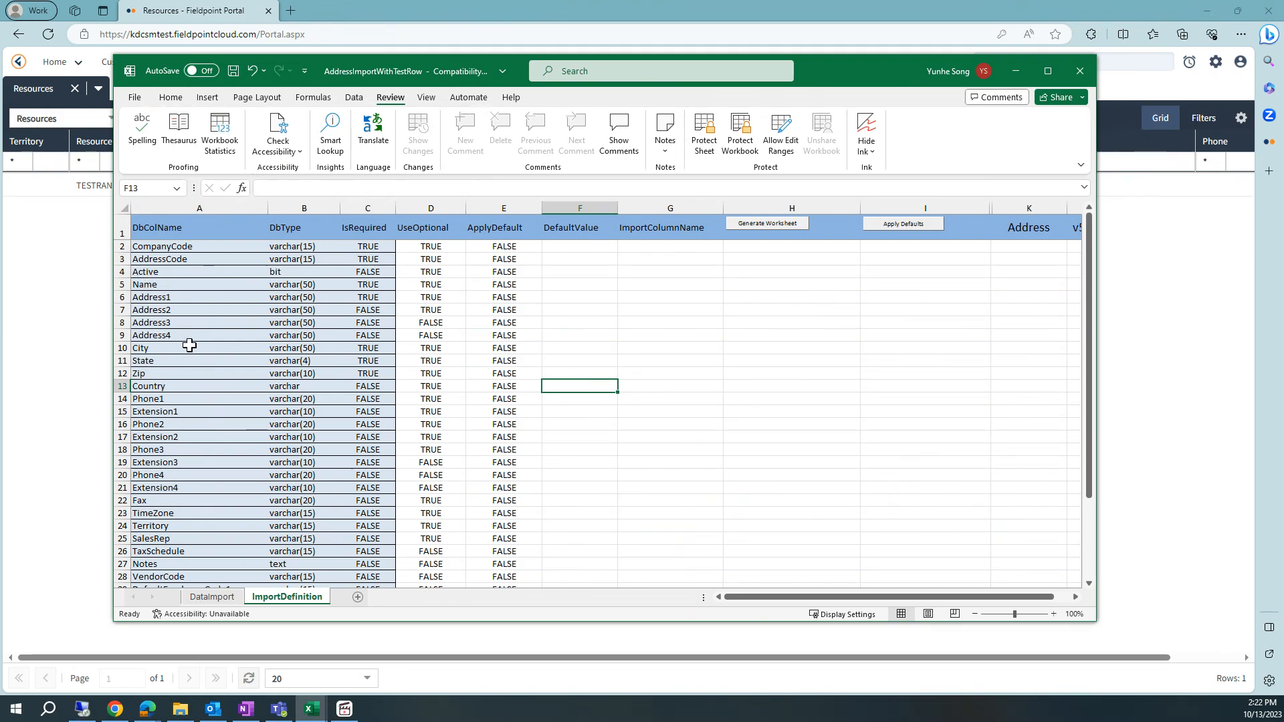
left_click(430, 205)
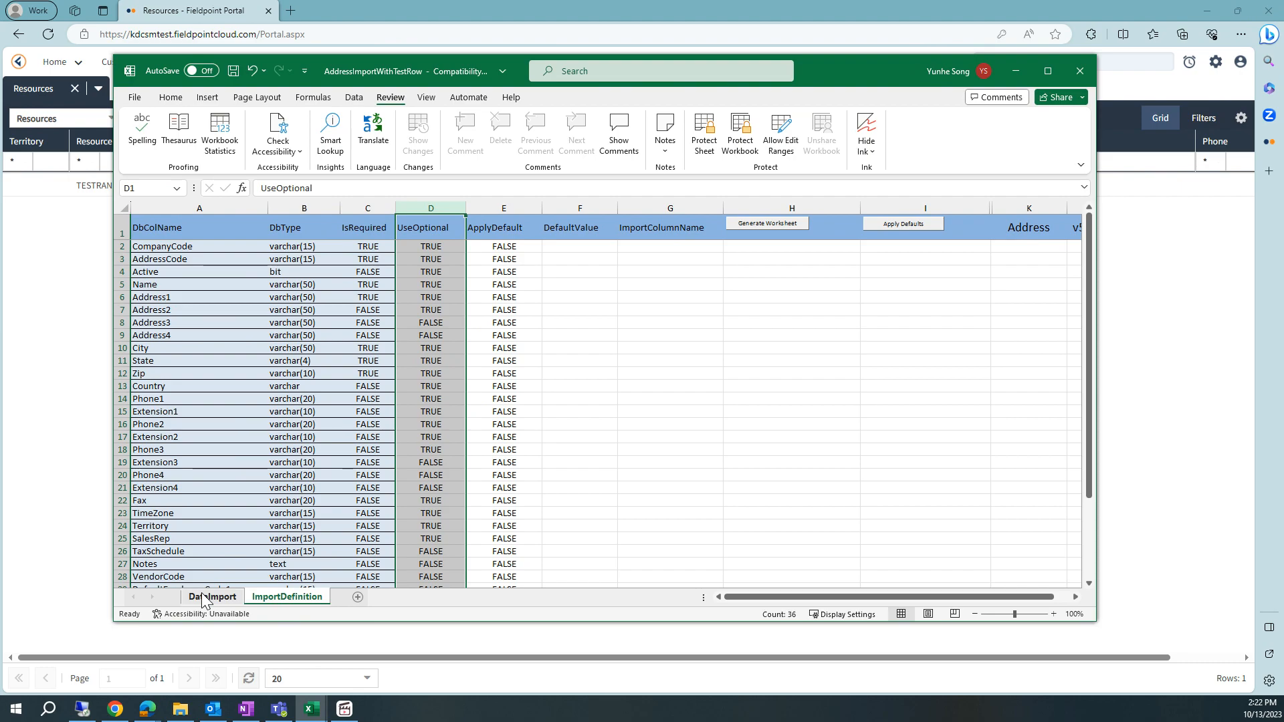
scroll(430, 373, "down", 5)
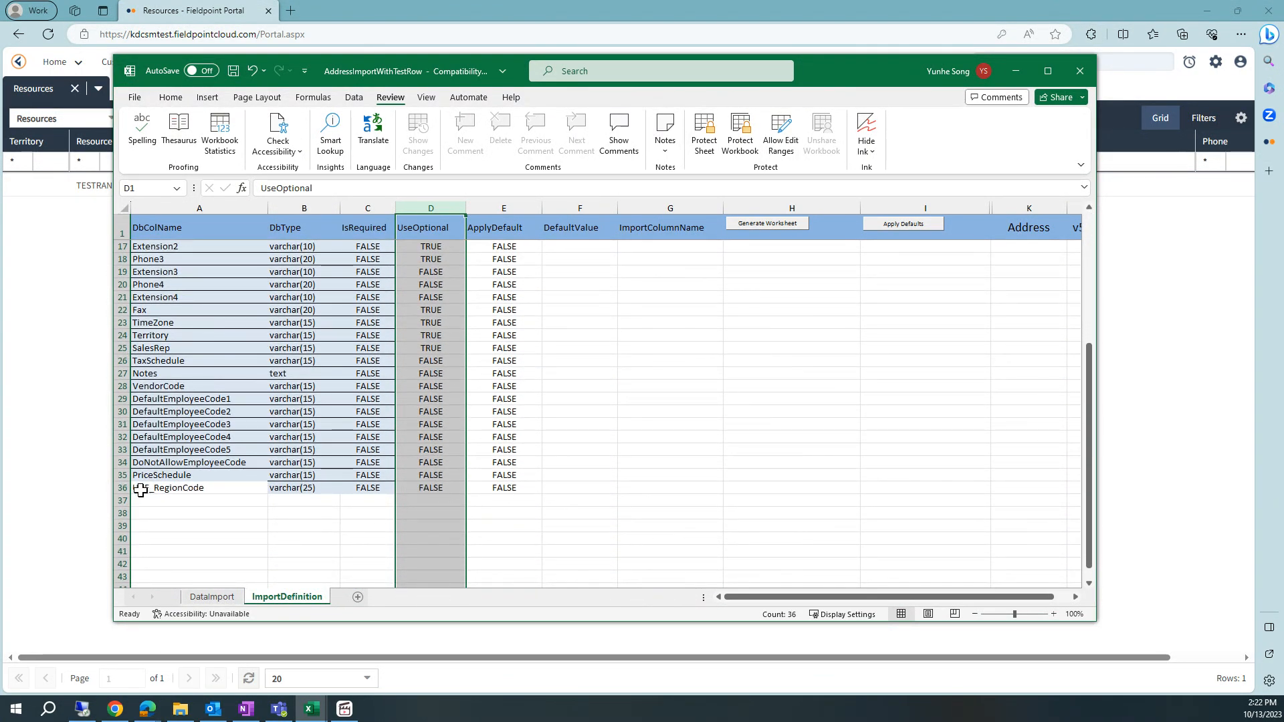
Choose the UseOptional setting for the UDF_RegionCode field in row 36 from its allowed values.
left_click(149, 489)
key("shift+space")
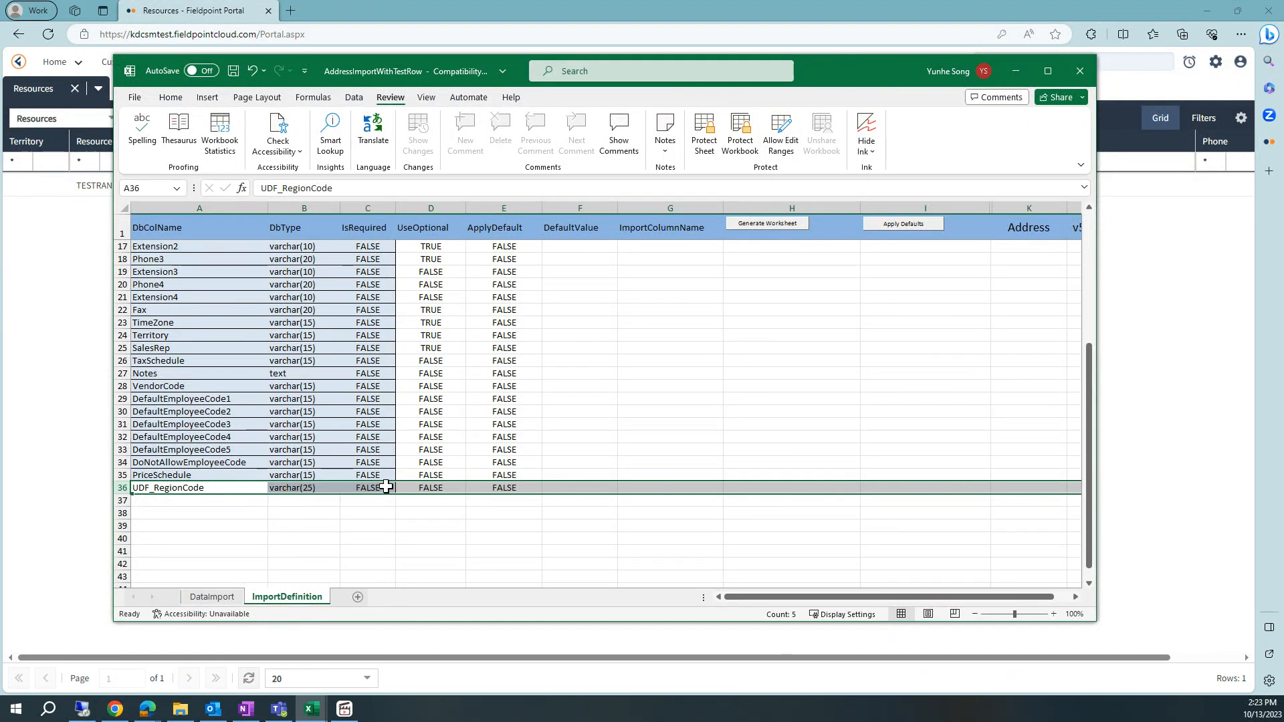
left_click(427, 487)
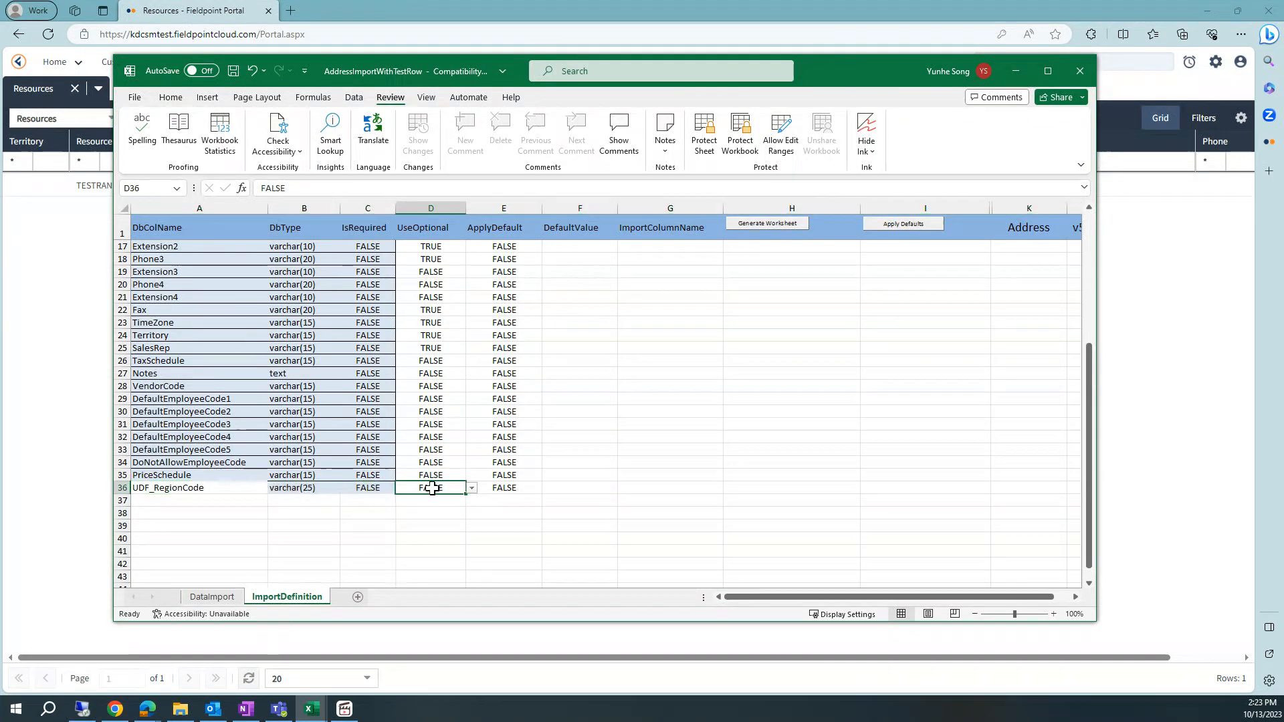
left_click(471, 488)
left_click(418, 500)
Return to the DataImport worksheet and review the test record in row 2, starting with its CompanyCode and AddressCode.
left_click(221, 597)
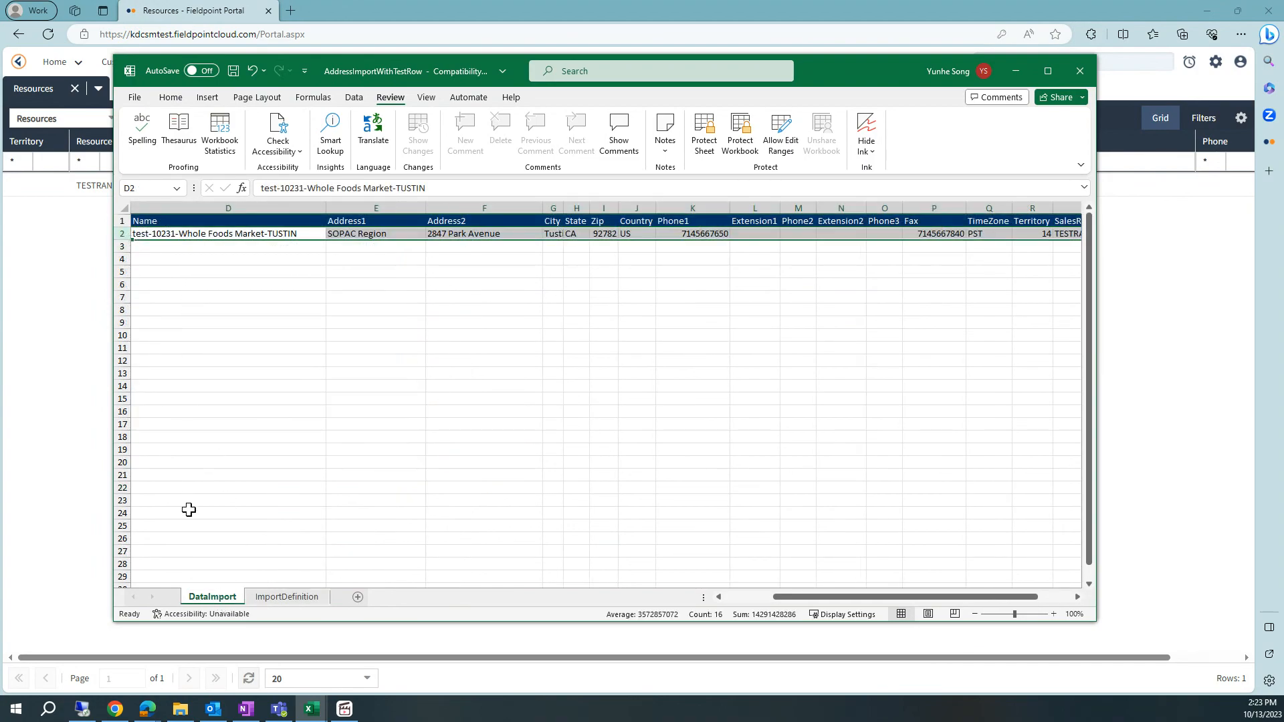
left_click_drag(849, 591, 802, 597)
left_click(287, 284)
left_click(122, 233)
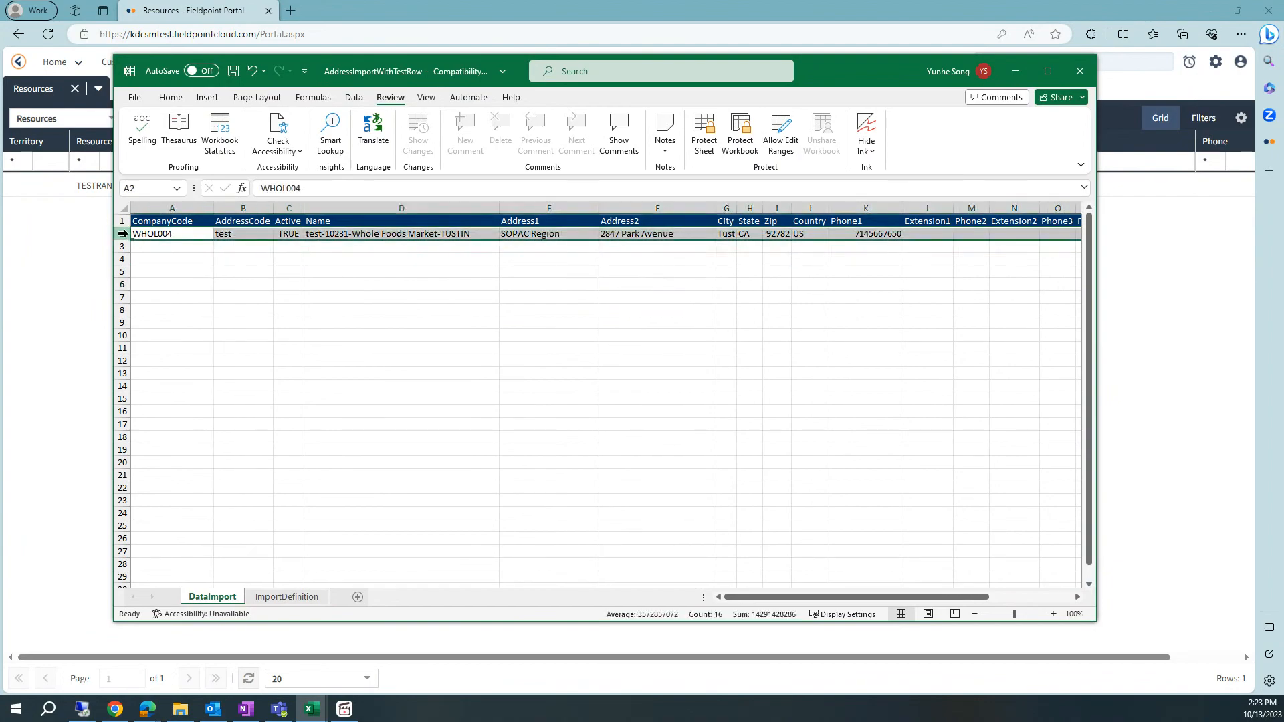
left_click(171, 249)
left_click(154, 234)
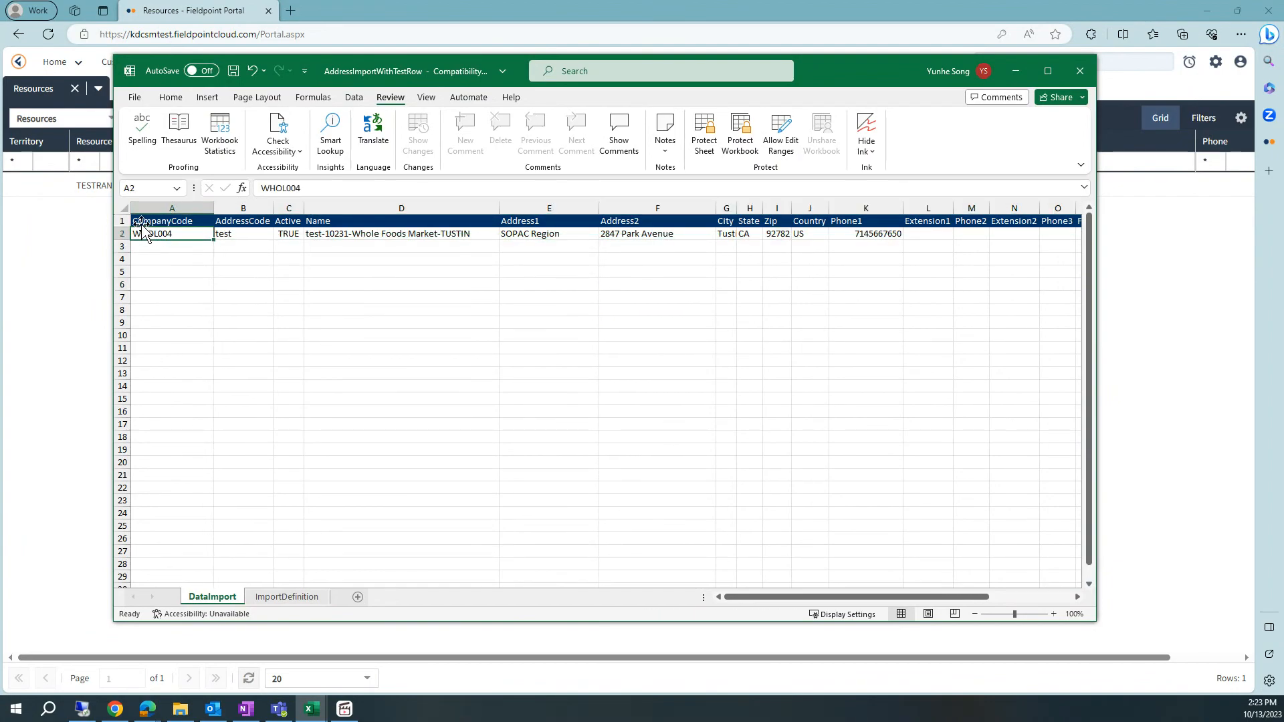
left_click(230, 234)
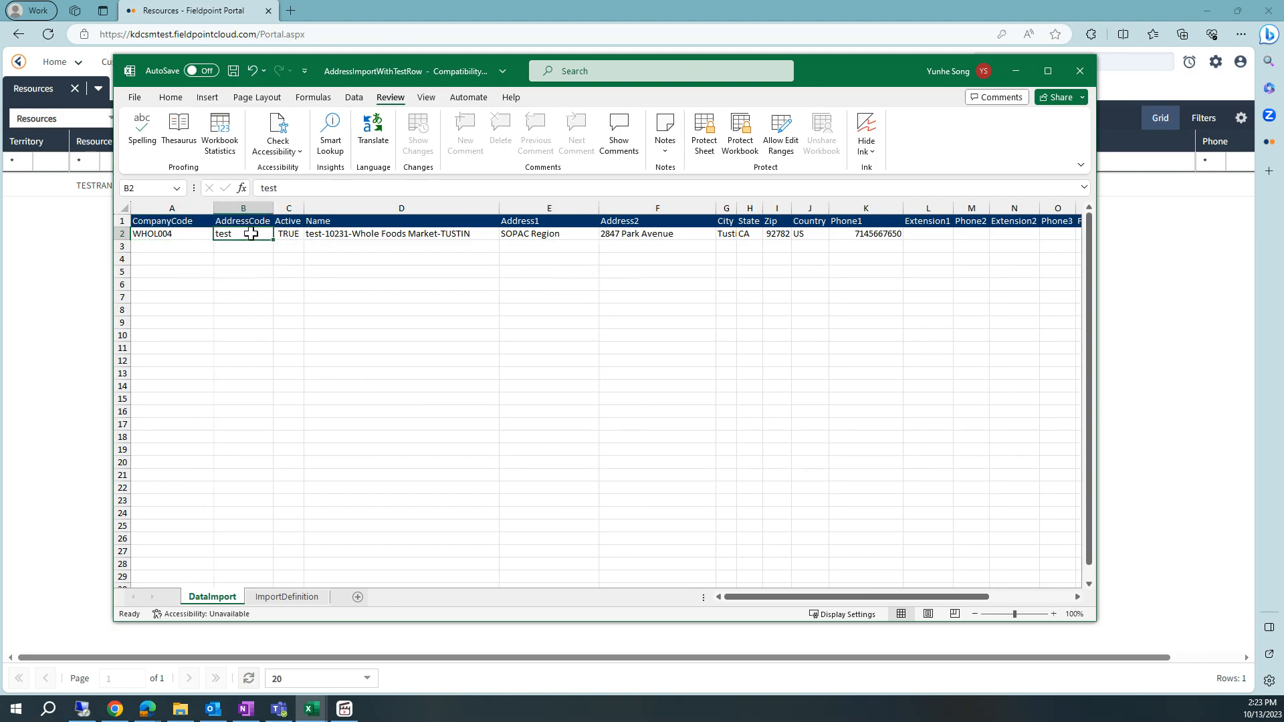
Set the test record's AddressCode in cell B2 to 10231.
double_click(241, 233)
double_click(228, 233)
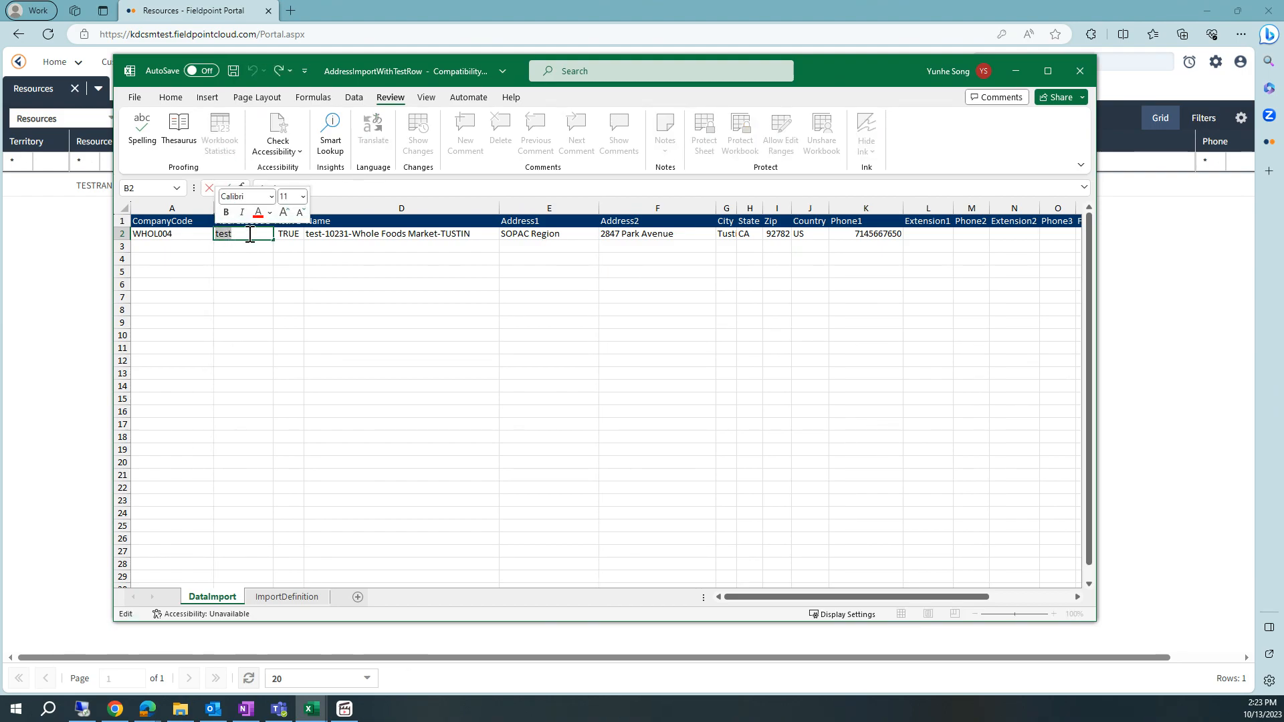
type("10231")
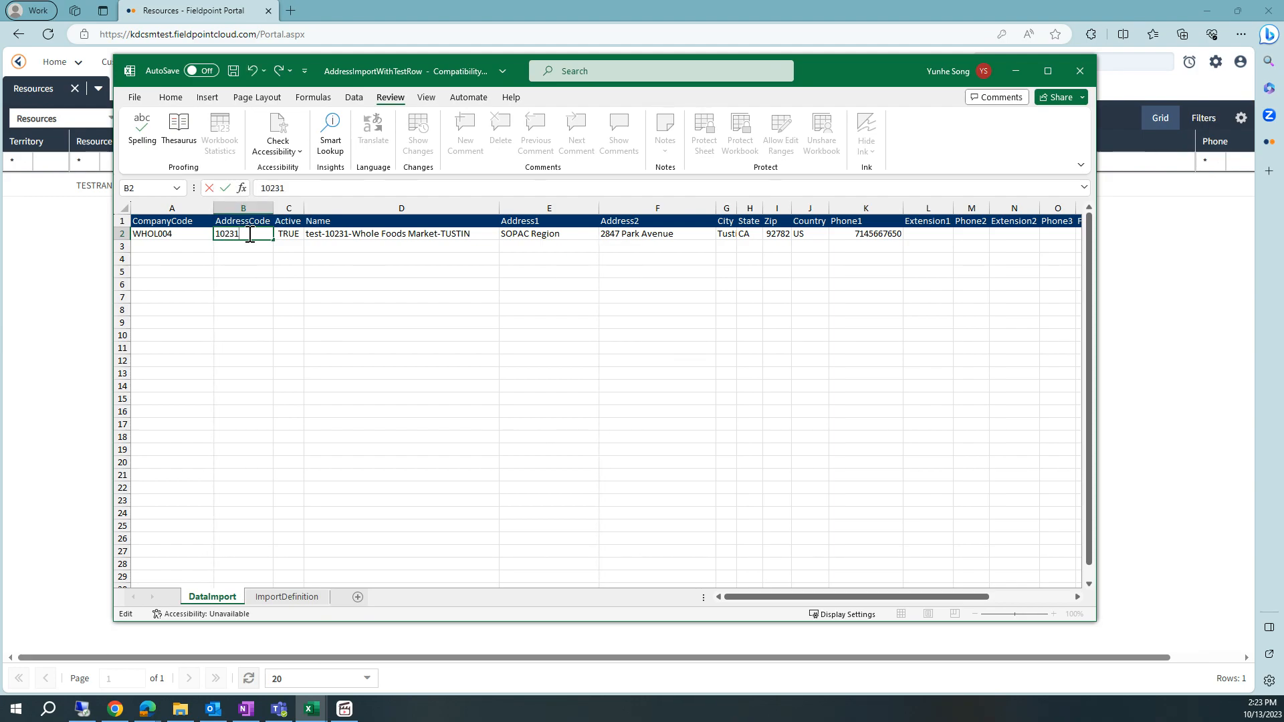
left_click(250, 251)
Set the AddressCode in cell B2 back to "test".
double_click(248, 236)
double_click(242, 232)
type("test")
left_click(323, 259)
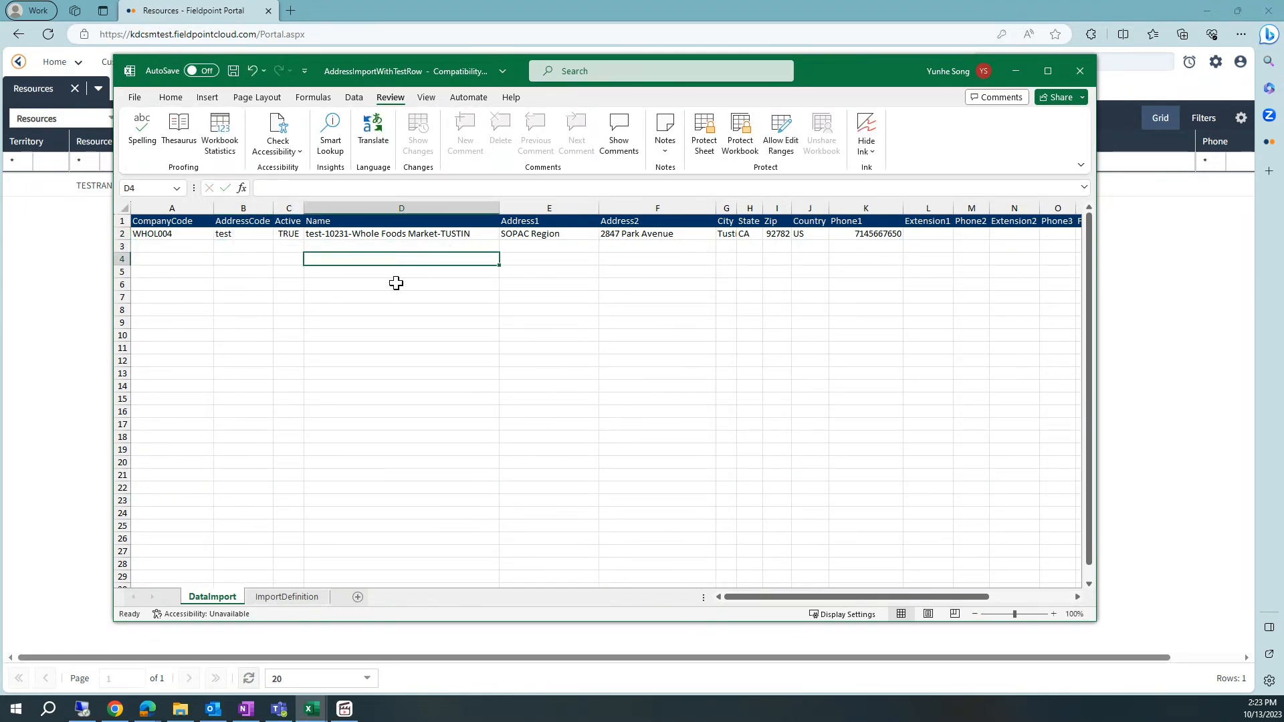
Examine the remaining fields of the test record from Address1 to Fax, ending with the TimeZone header and value.
left_click(539, 236)
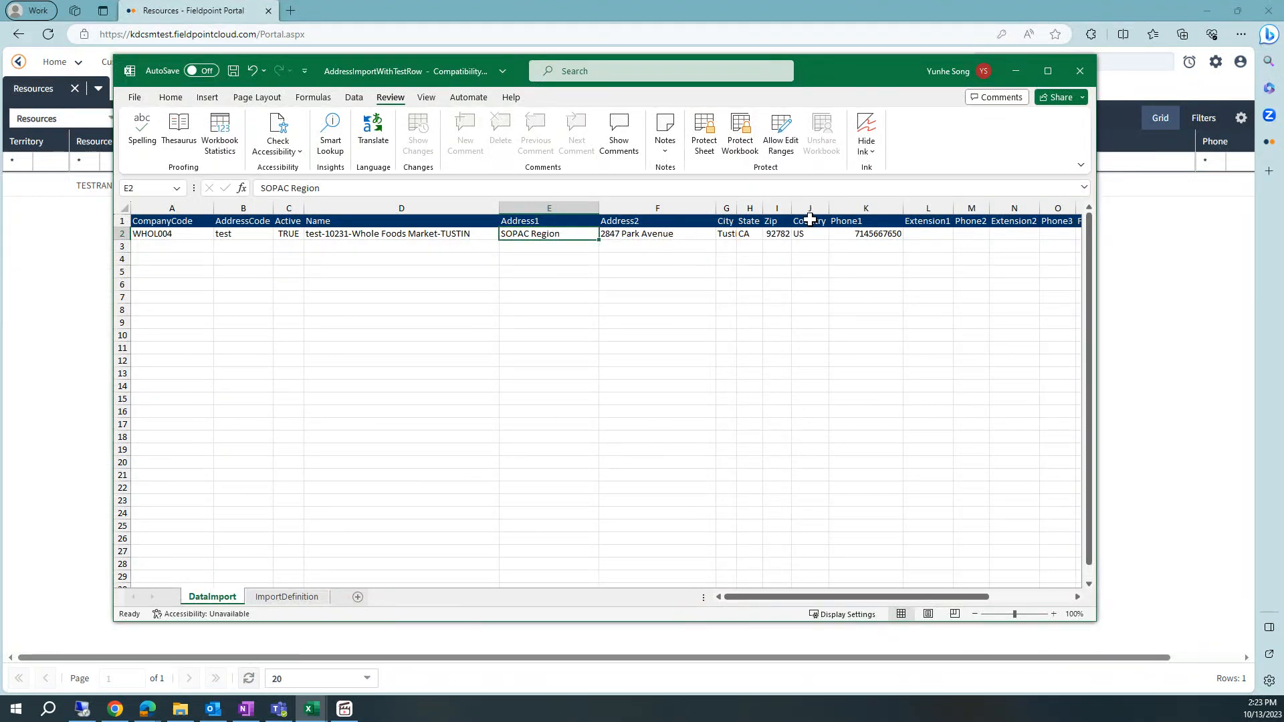
left_click_drag(853, 596, 936, 596)
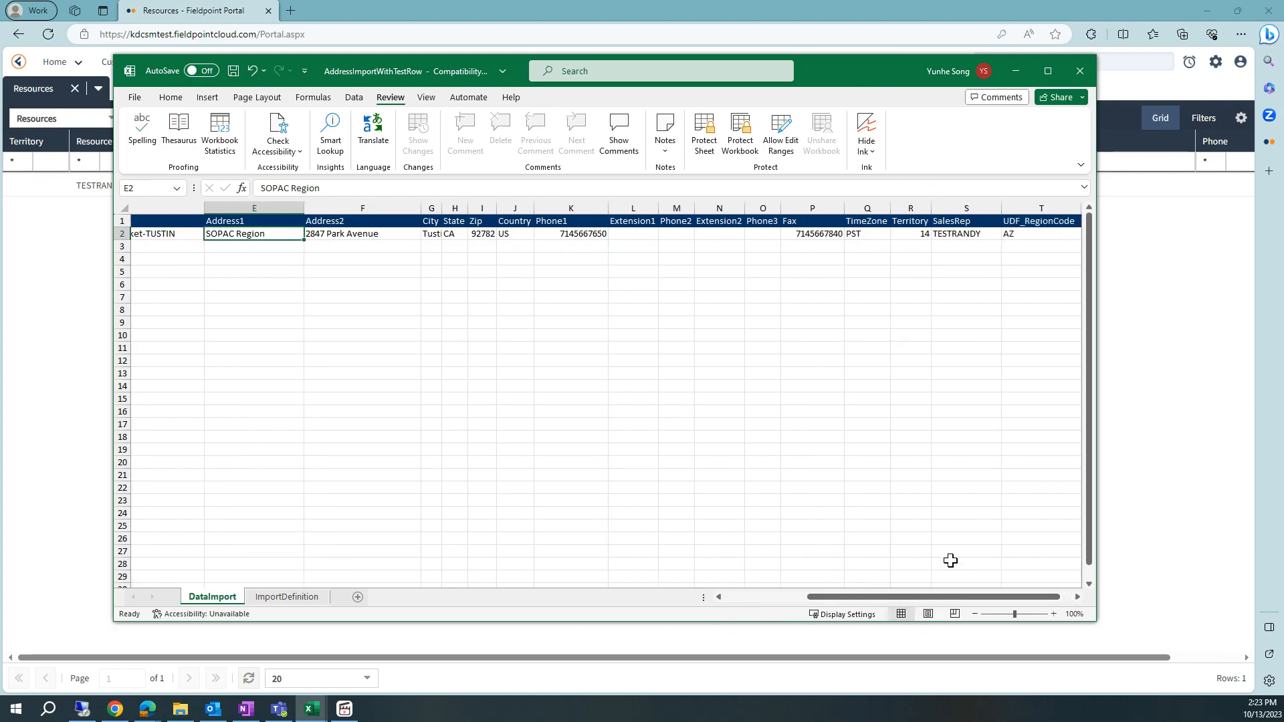
left_click(809, 234)
left_click(868, 219)
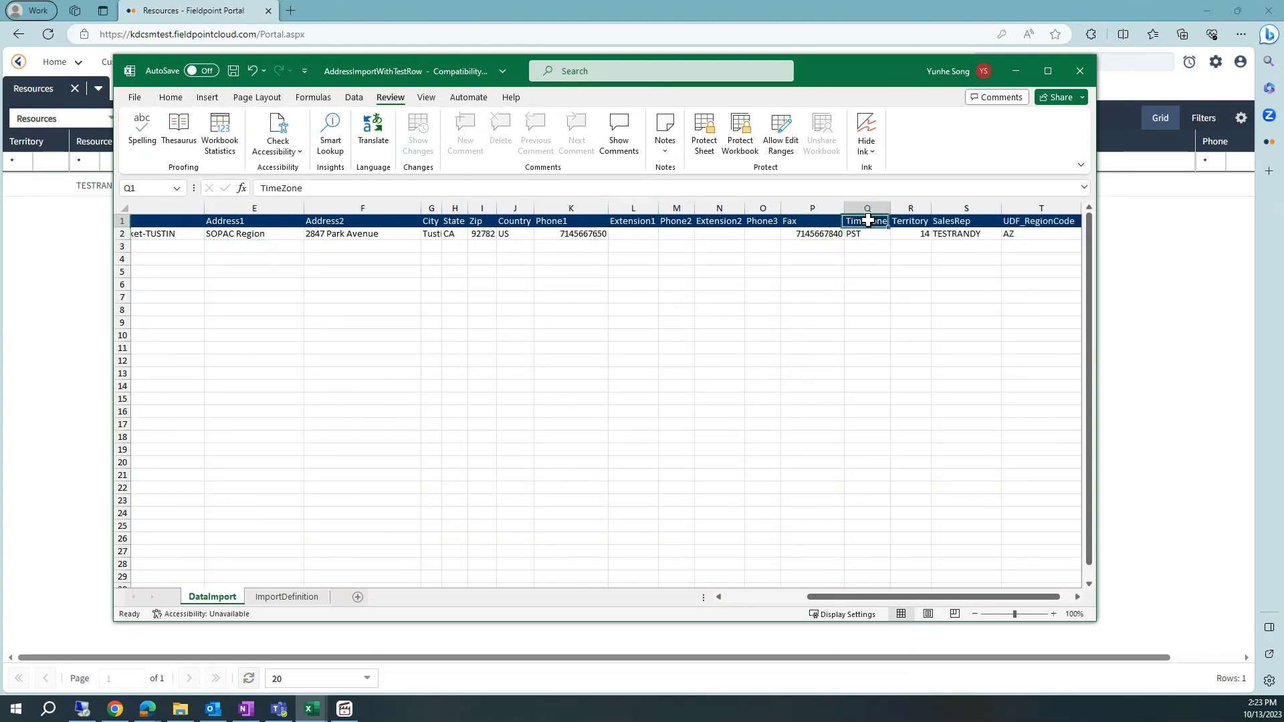
left_click(863, 234)
left_click_drag(863, 230, 864, 220)
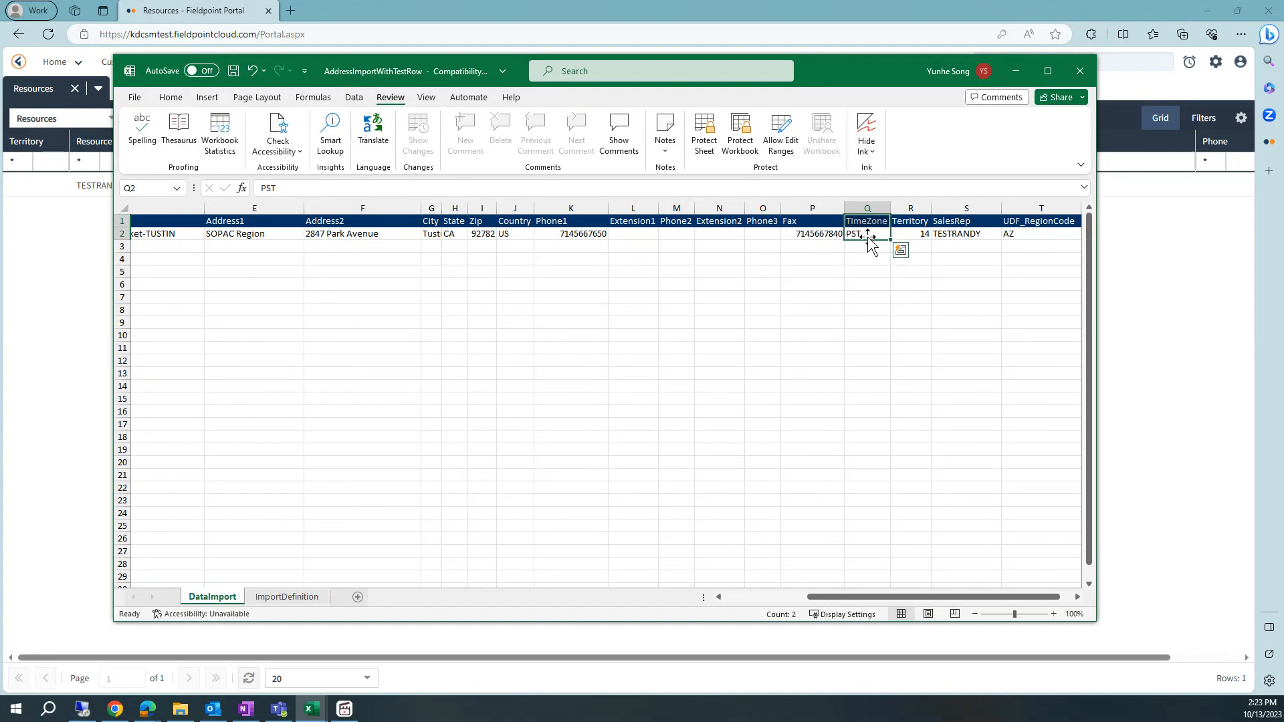
Switch to the Fieldpoint portal and look up the Time Zones grid to check the valid time zone codes.
left_click(1207, 275)
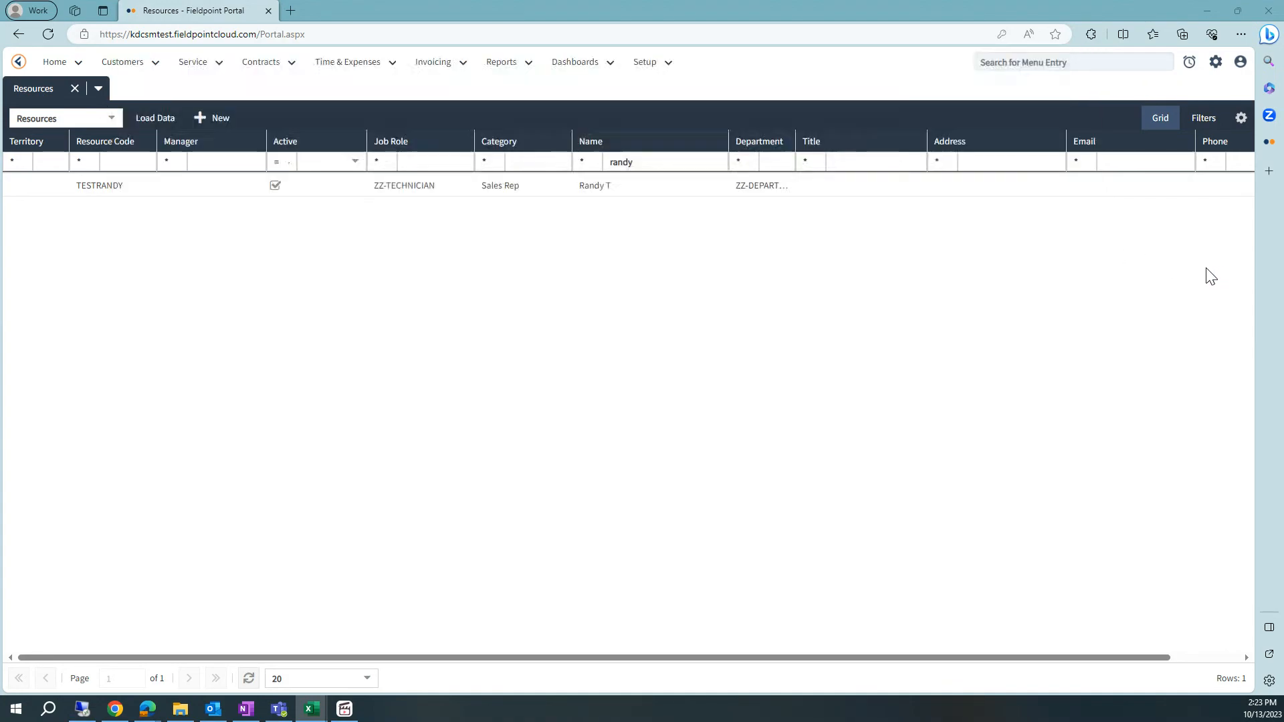
left_click(1048, 63)
type("time zo")
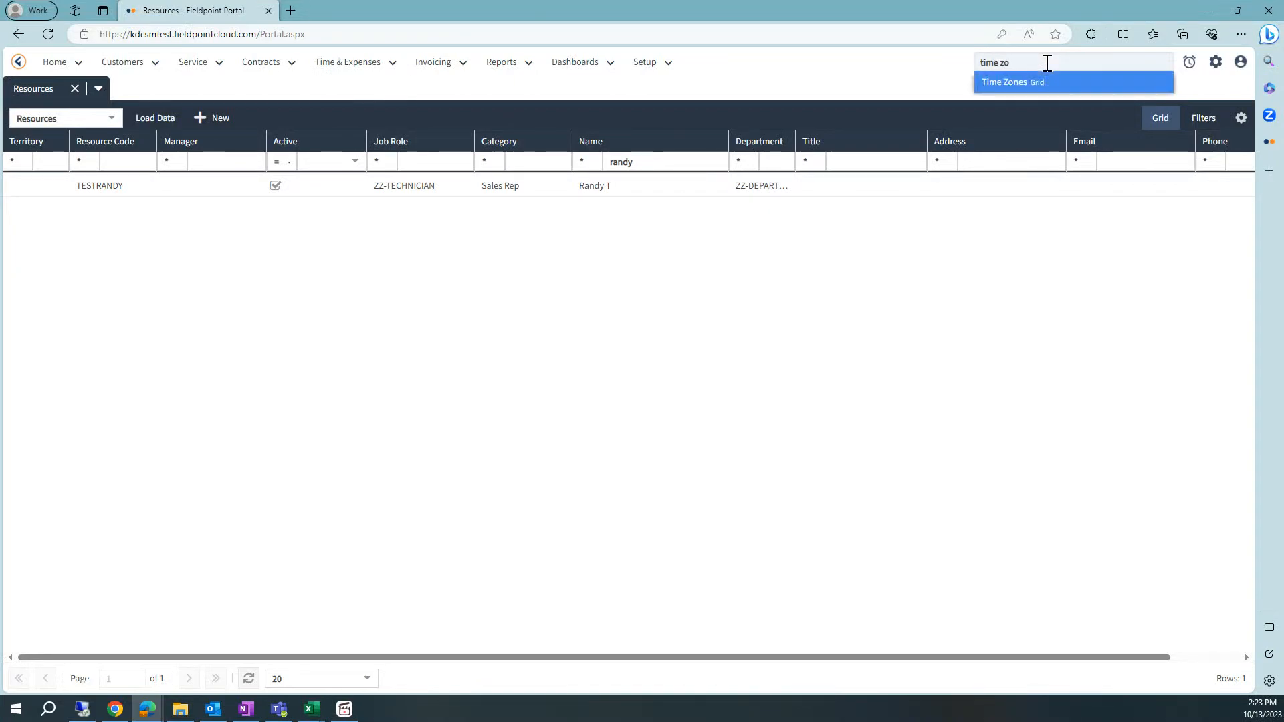
left_click(1036, 91)
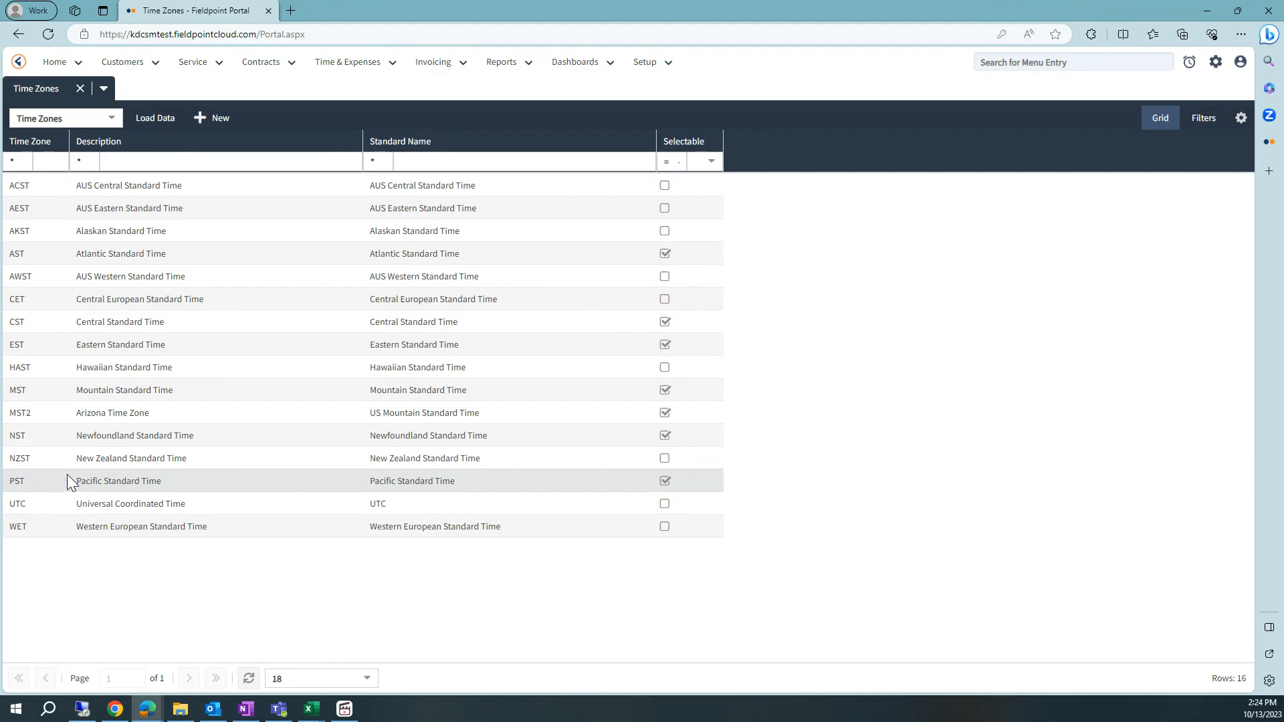
Switch back to the AddressImportWithTestRow workbook in Excel and select the Territory column.
mouse_move(311, 709)
left_click(418, 629)
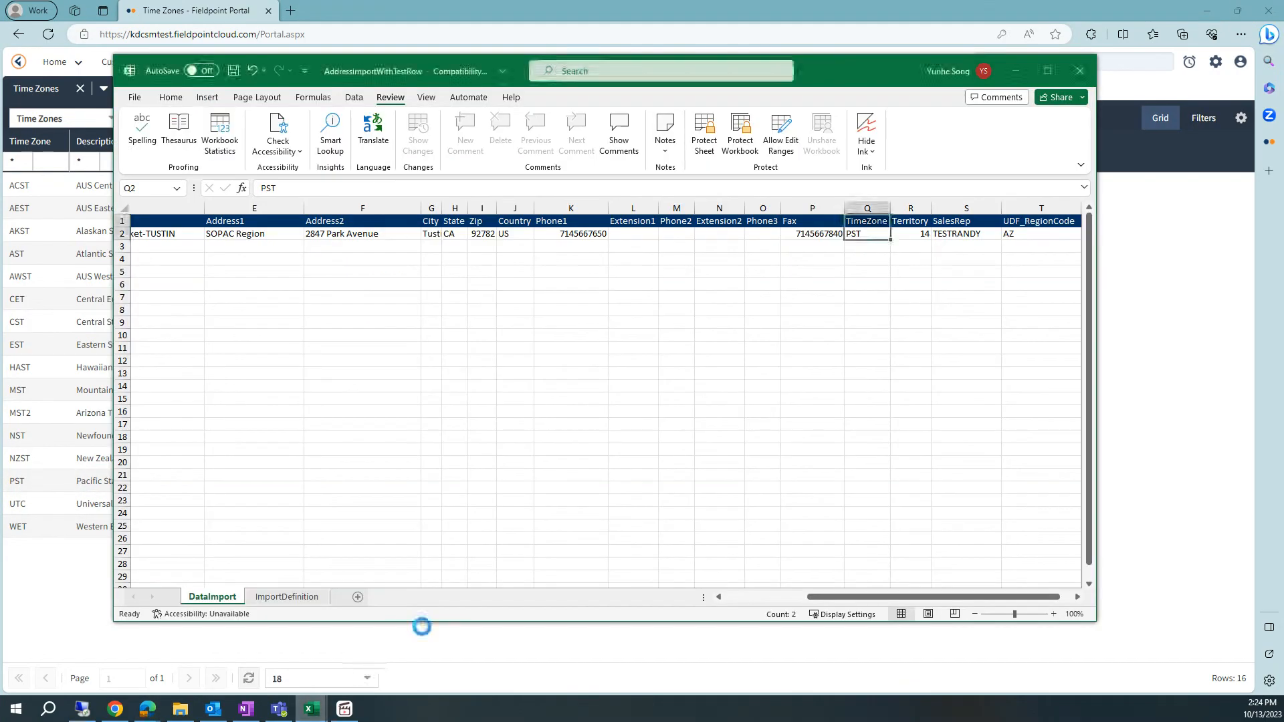
left_click(911, 208)
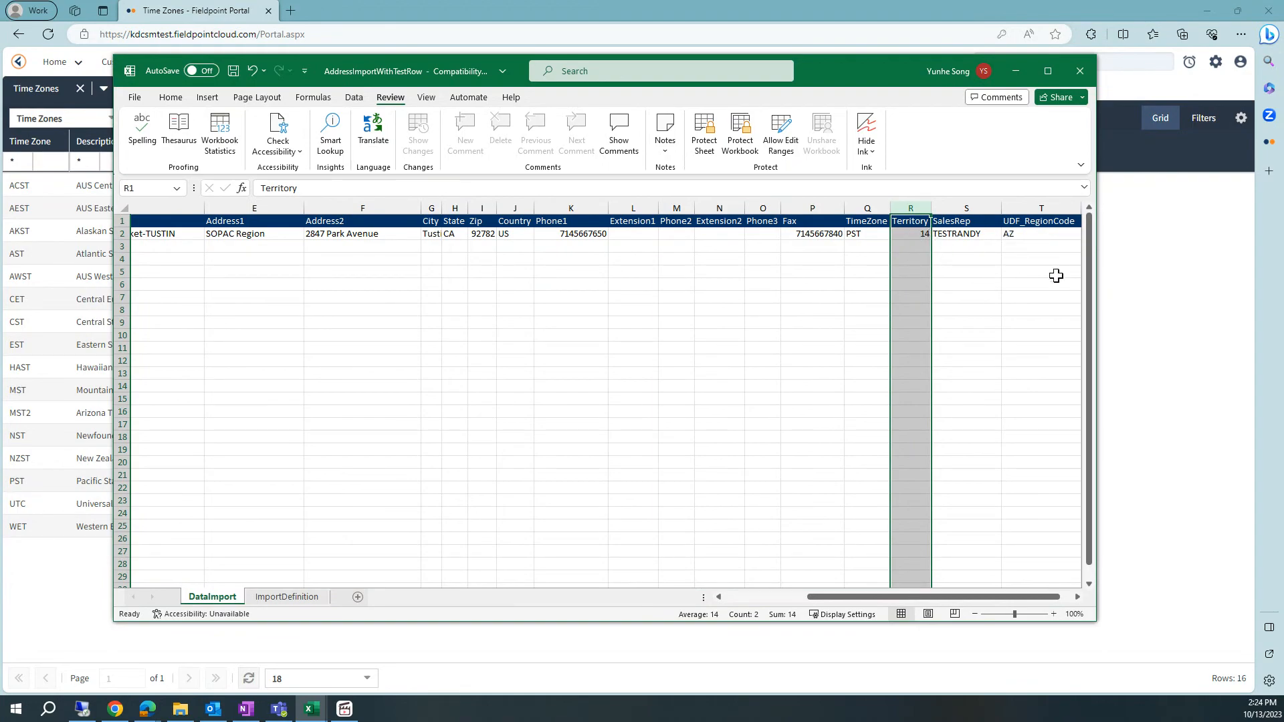
Switch to the Fieldpoint portal and look up the Territories grid to check the valid territory codes.
left_click(1178, 407)
type("ter")
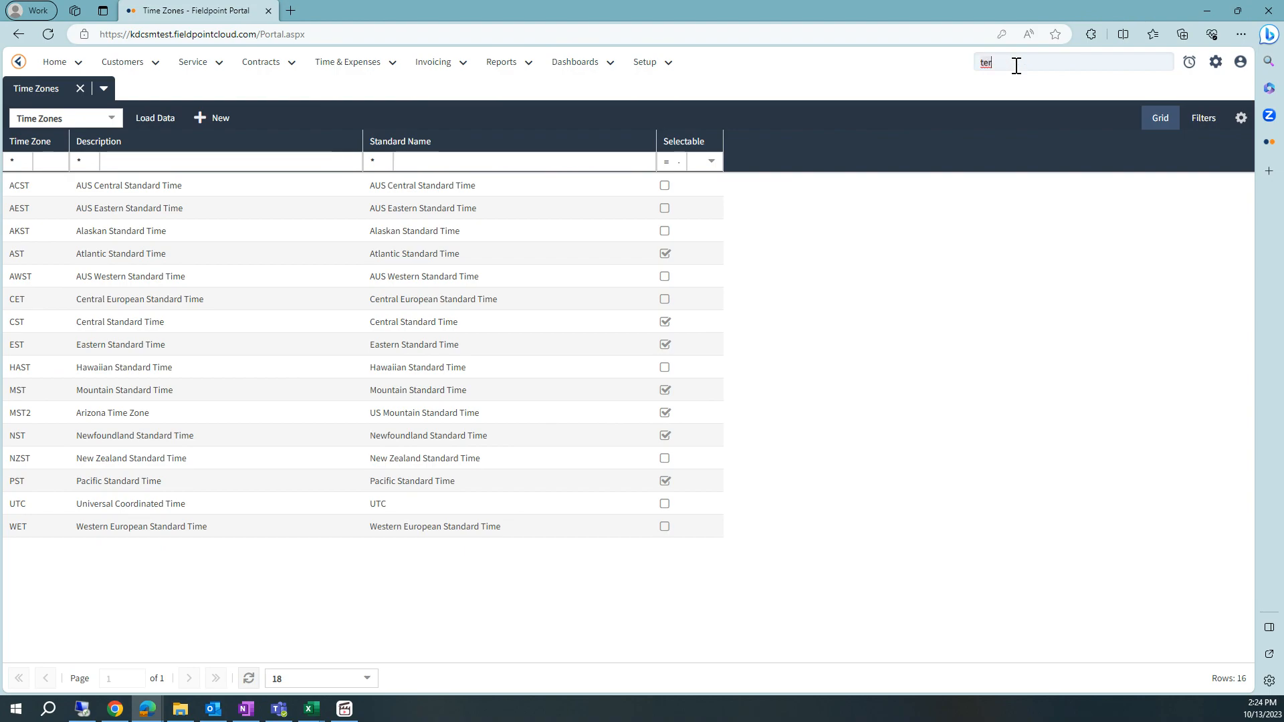
type("r")
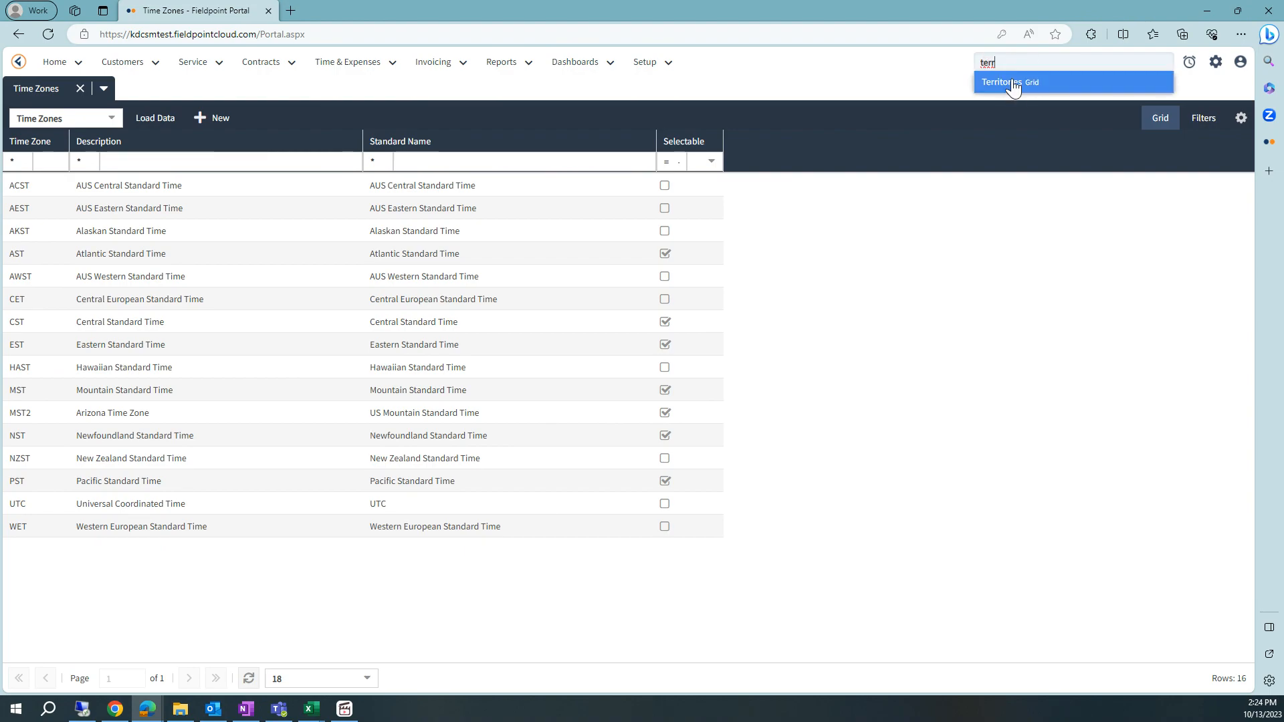
left_click(1012, 81)
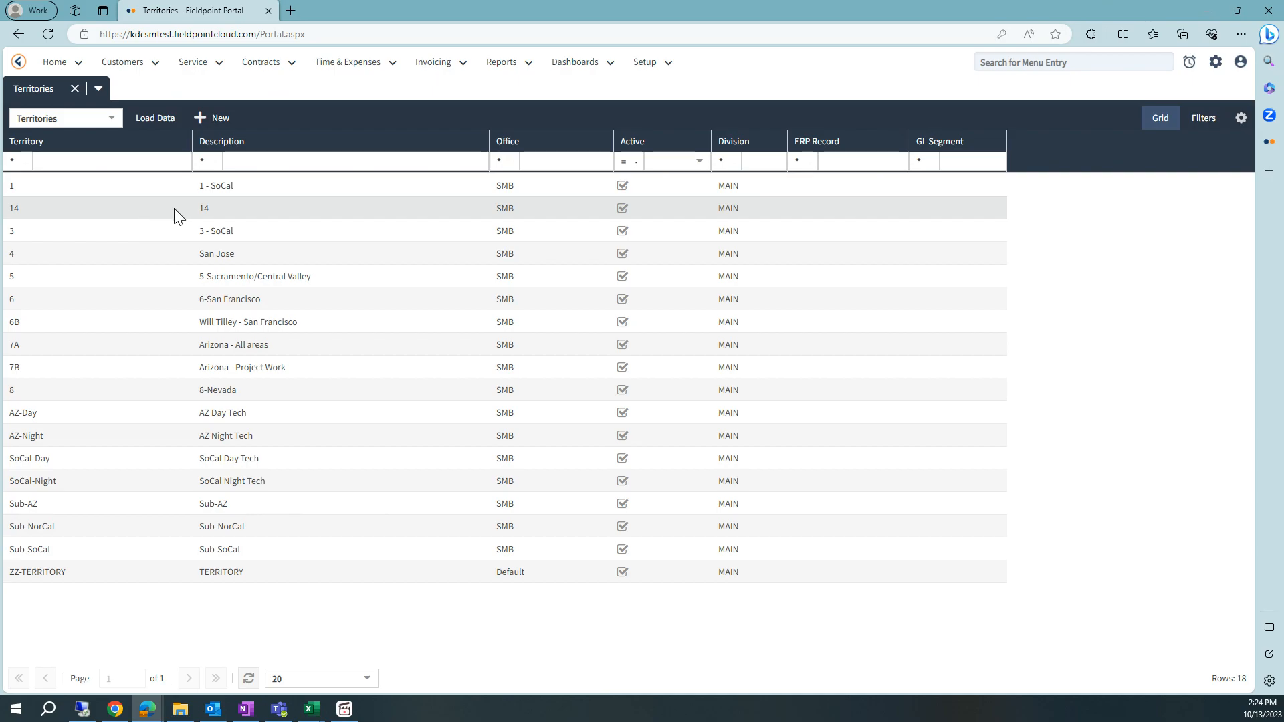
Switch back to the AddressImportWithTestRow workbook in Excel and select the SalesRep column.
mouse_move(311, 708)
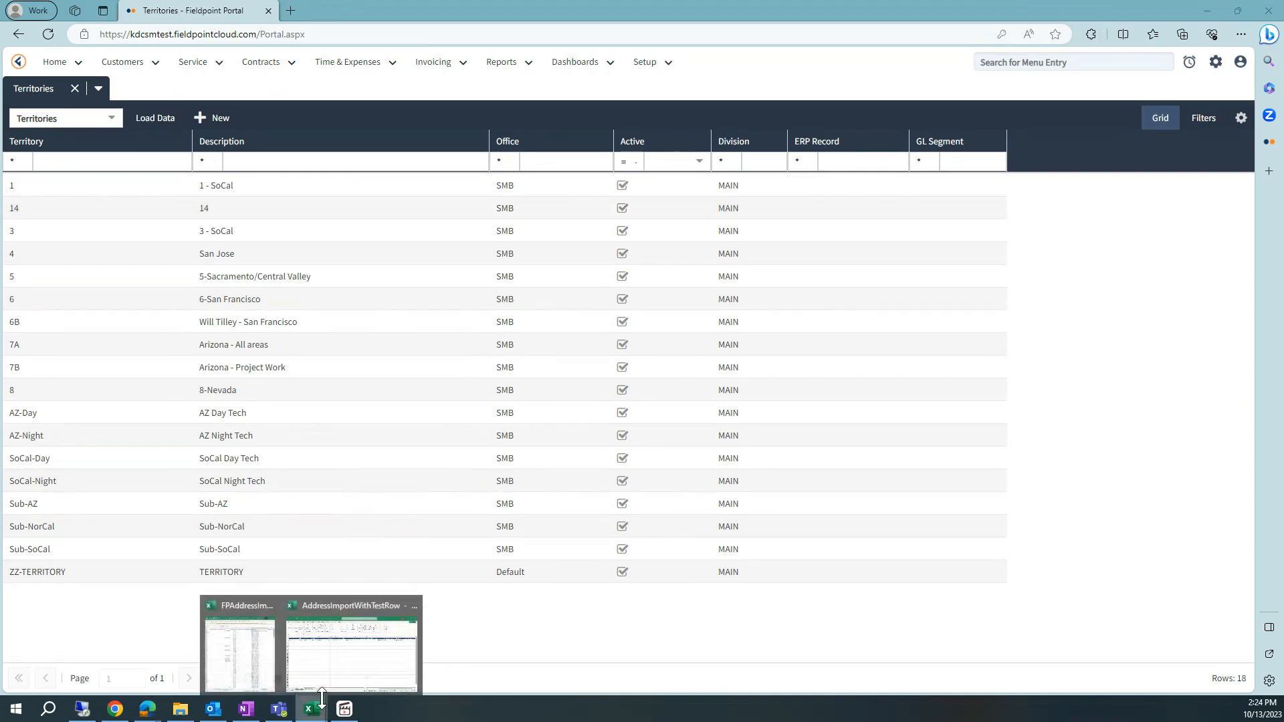
left_click(348, 672)
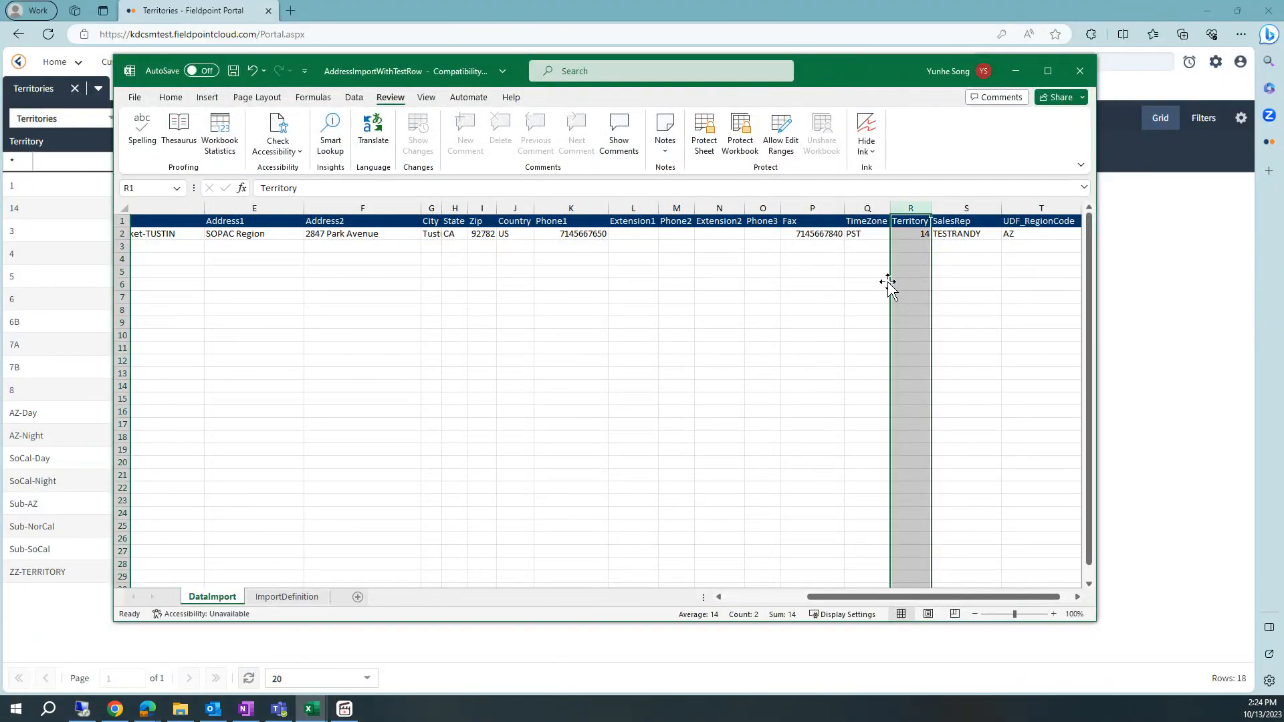
left_click(957, 208)
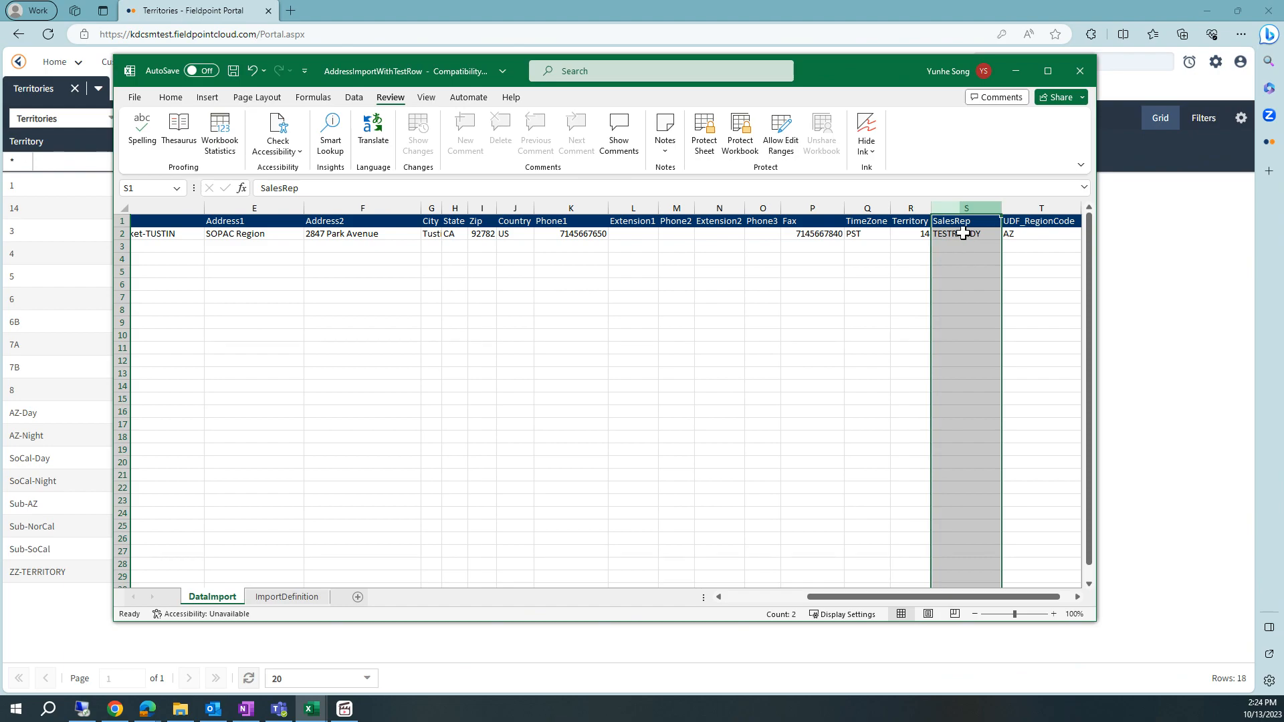
Switch to the Fieldpoint portal and look up the Resources grid to check the valid resource codes.
left_click(1137, 86)
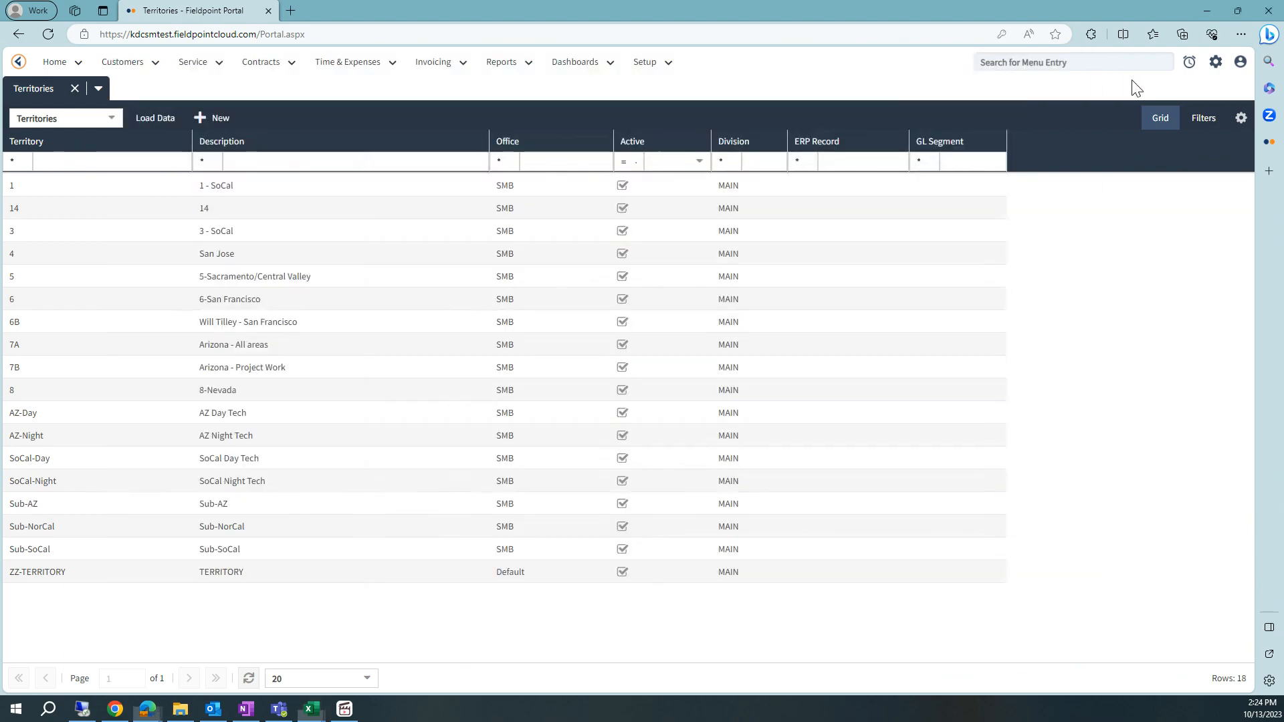
left_click(1088, 65)
type("resources")
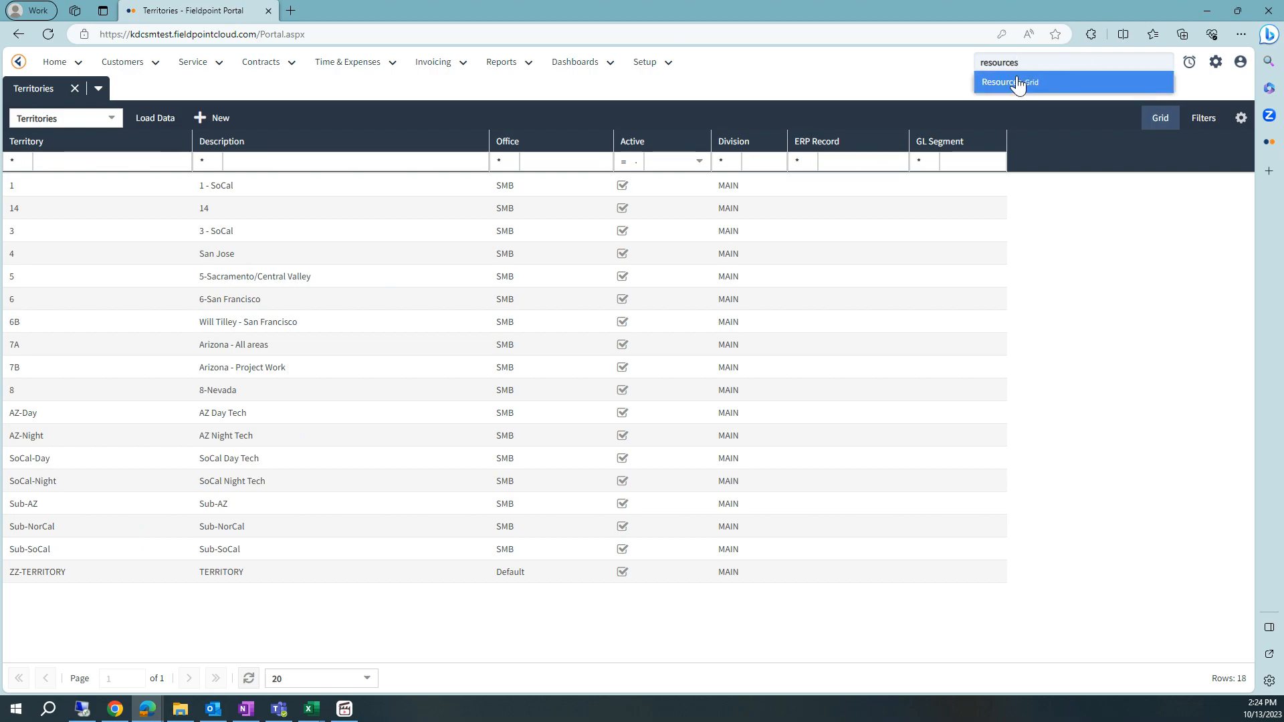
left_click(1017, 82)
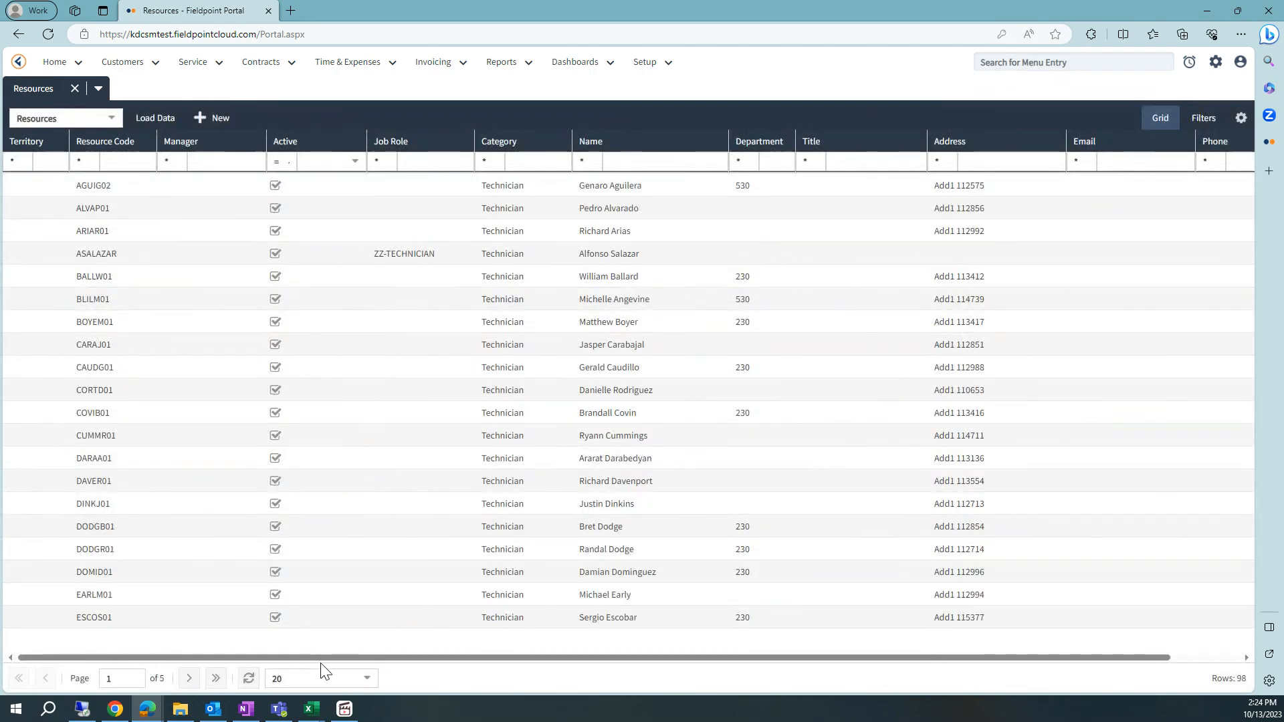
Switch back to the AddressImportWithTestRow workbook in Excel and select the test record's SalesRep value.
mouse_move(311, 709)
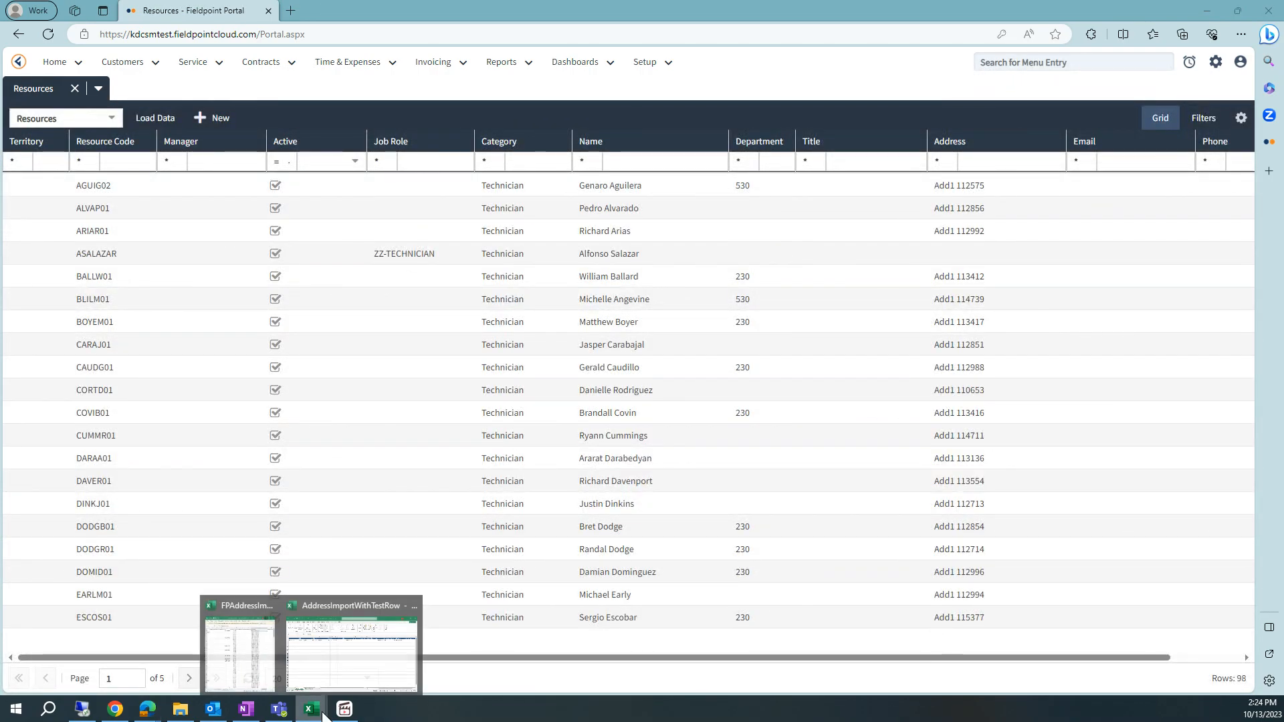
left_click(353, 676)
left_click(983, 251)
left_click(983, 234)
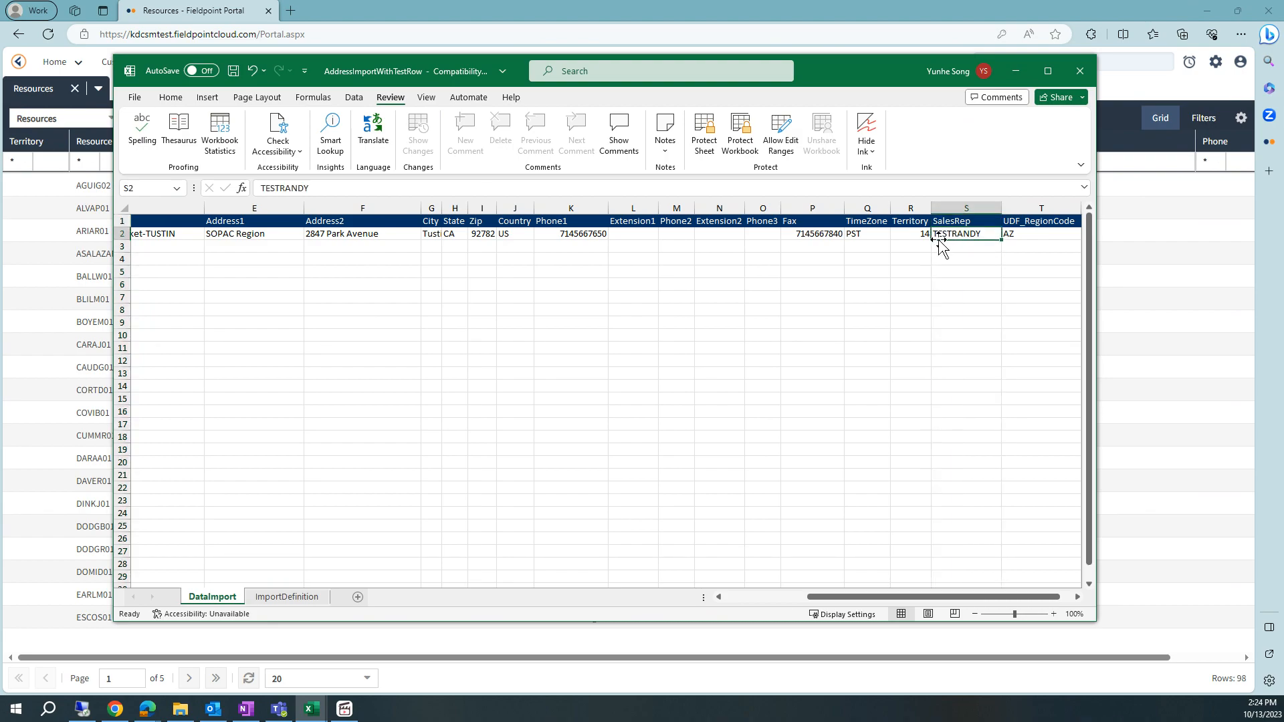
Switch to the Fieldpoint portal and filter the Resources grid by the resource code "test".
left_click(1155, 99)
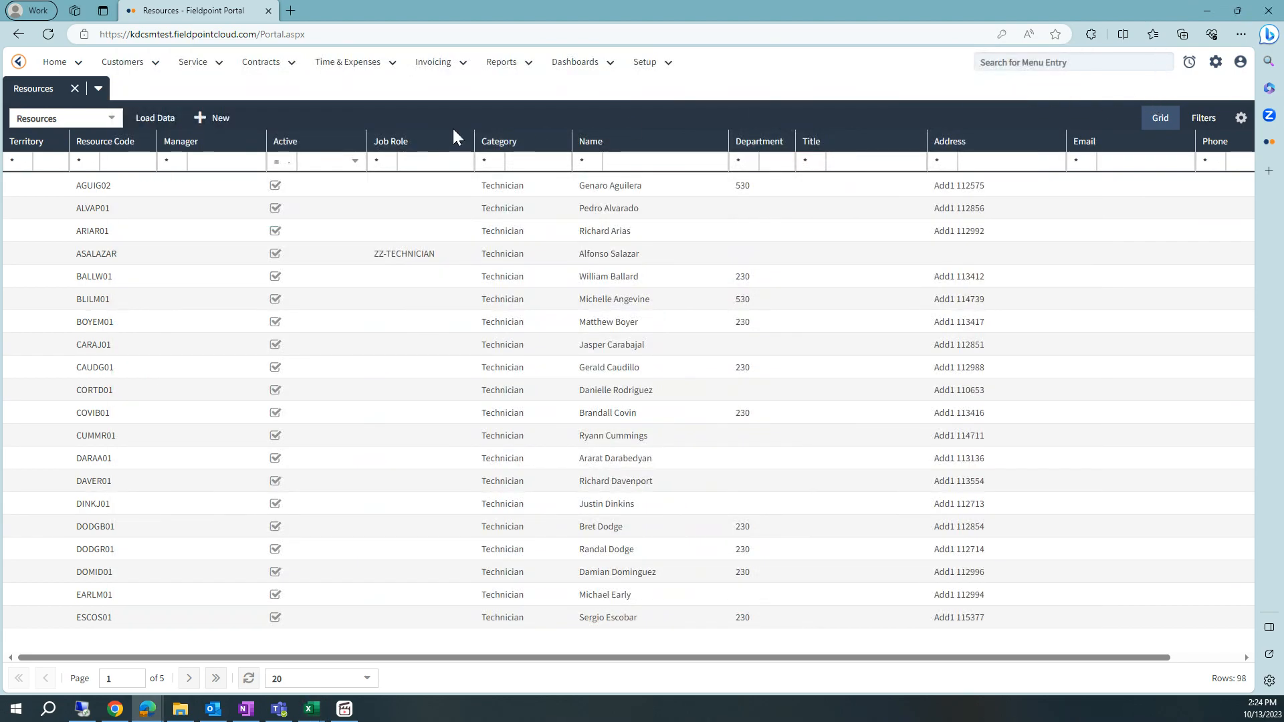
left_click(117, 162)
type("test")
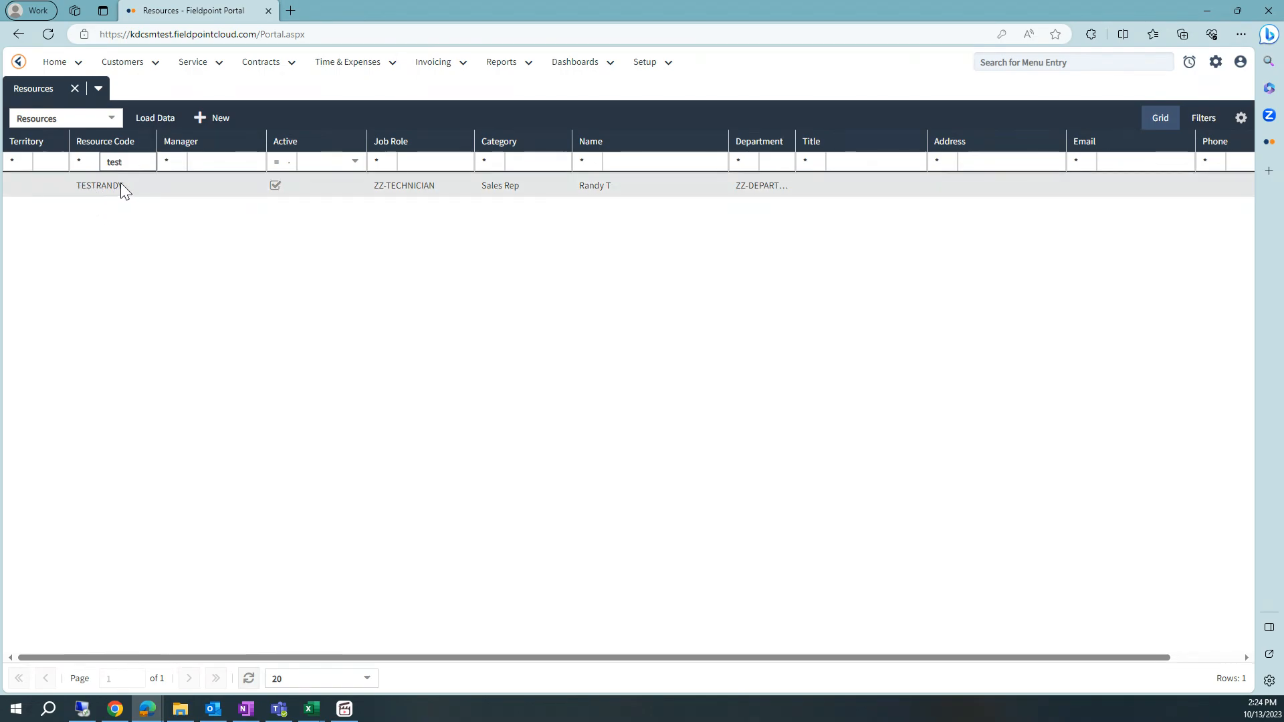
Switch back to the AddressImportWithTestRow workbook in Excel and select the test record's UDF_RegionCode value.
mouse_move(320, 714)
left_click(340, 675)
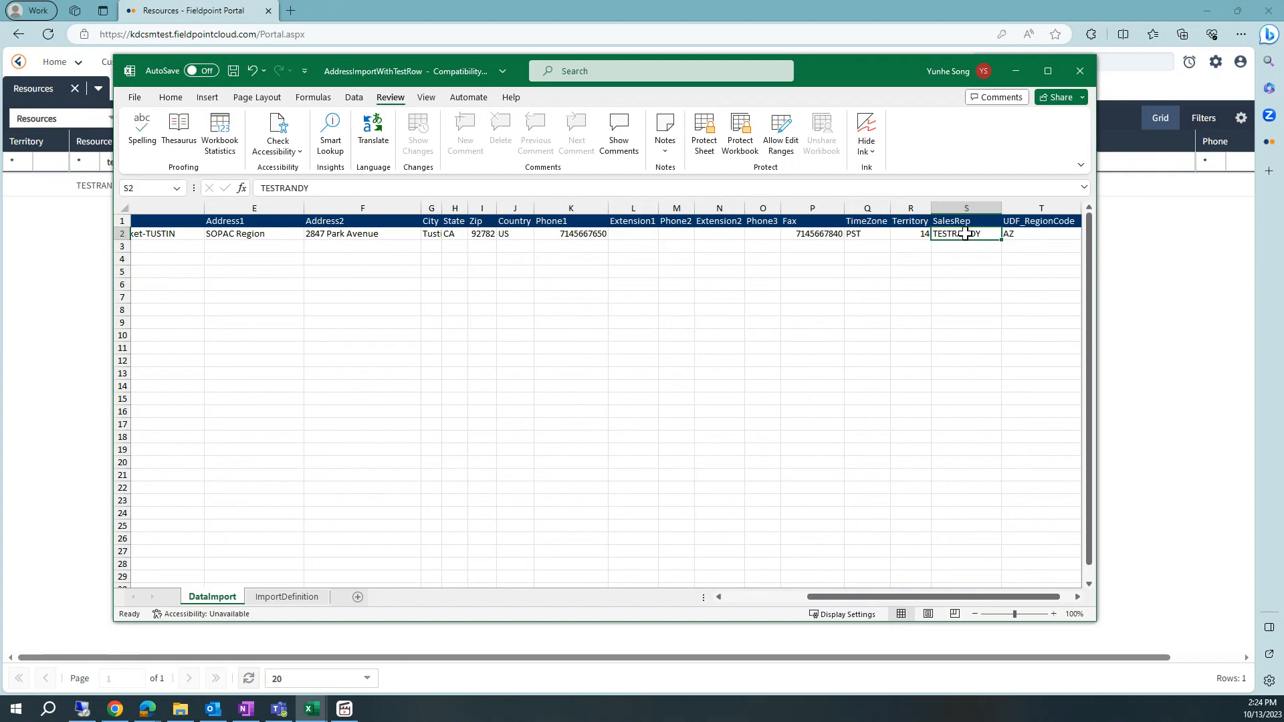
left_click(1041, 238)
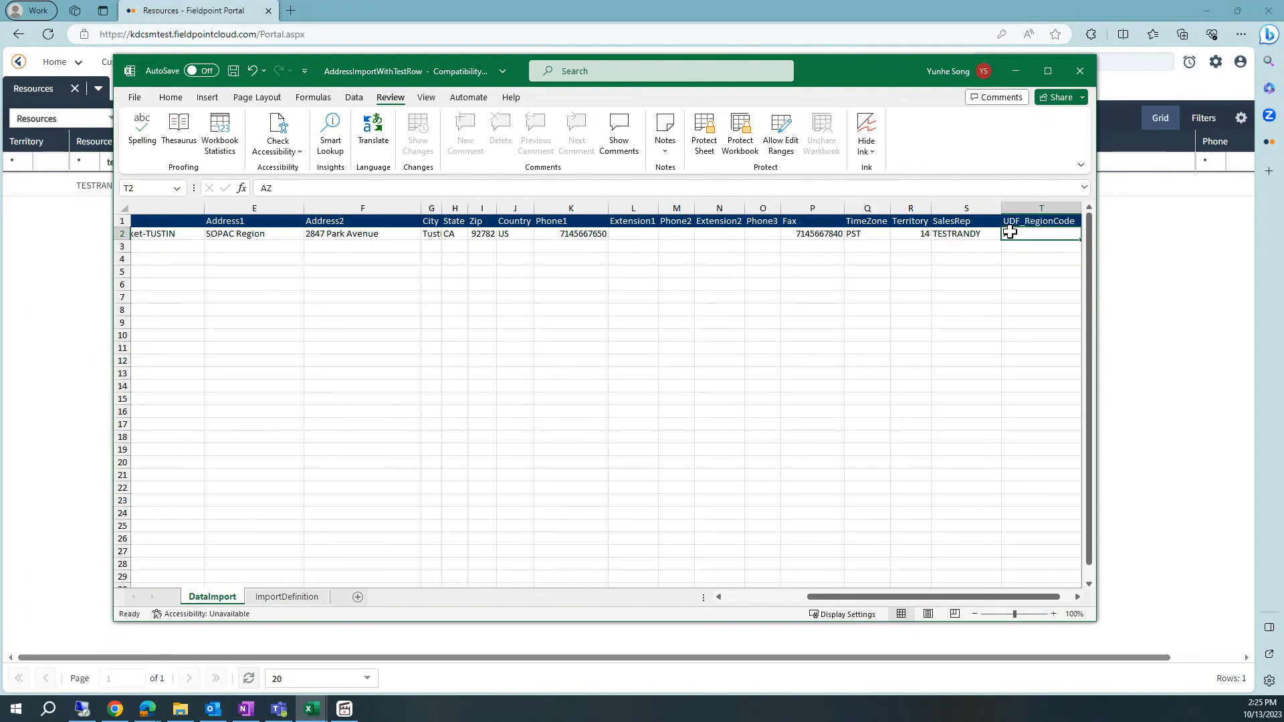
Switch to the Fieldpoint portal, search the menu entries for "region" and open the Dispatch Region Code list.
left_click(1202, 303)
type("region")
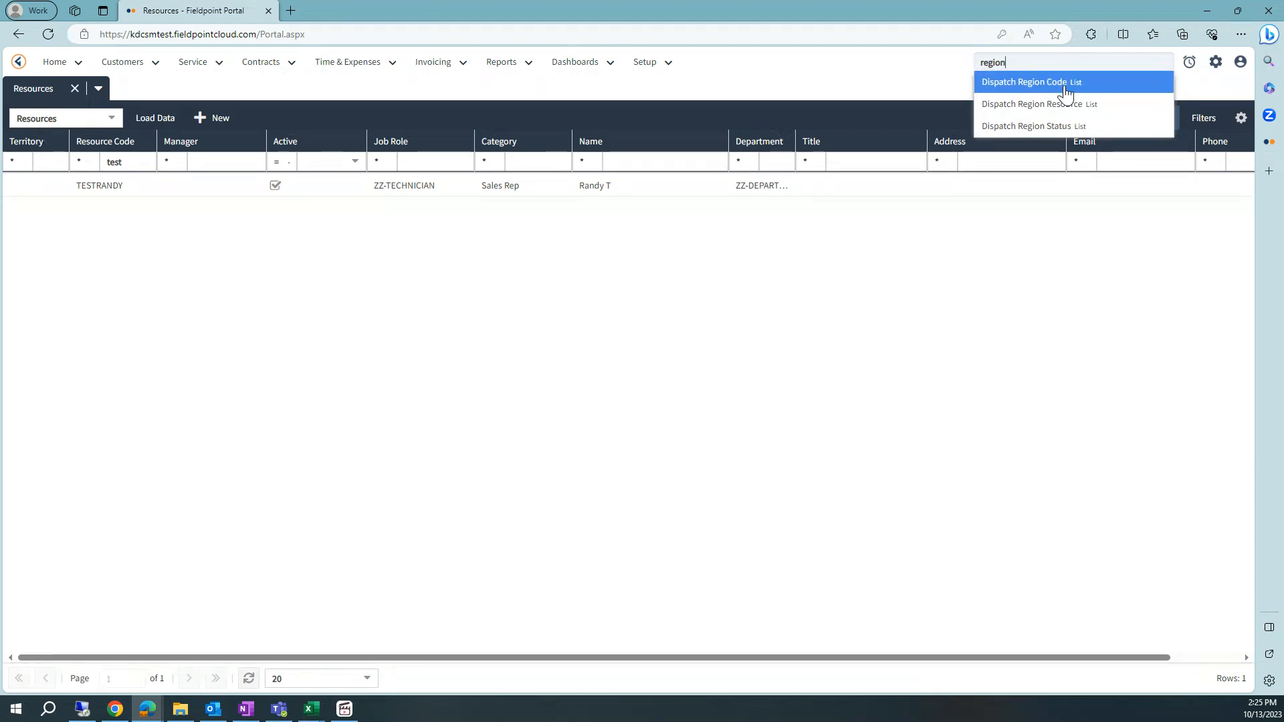
left_click(1034, 86)
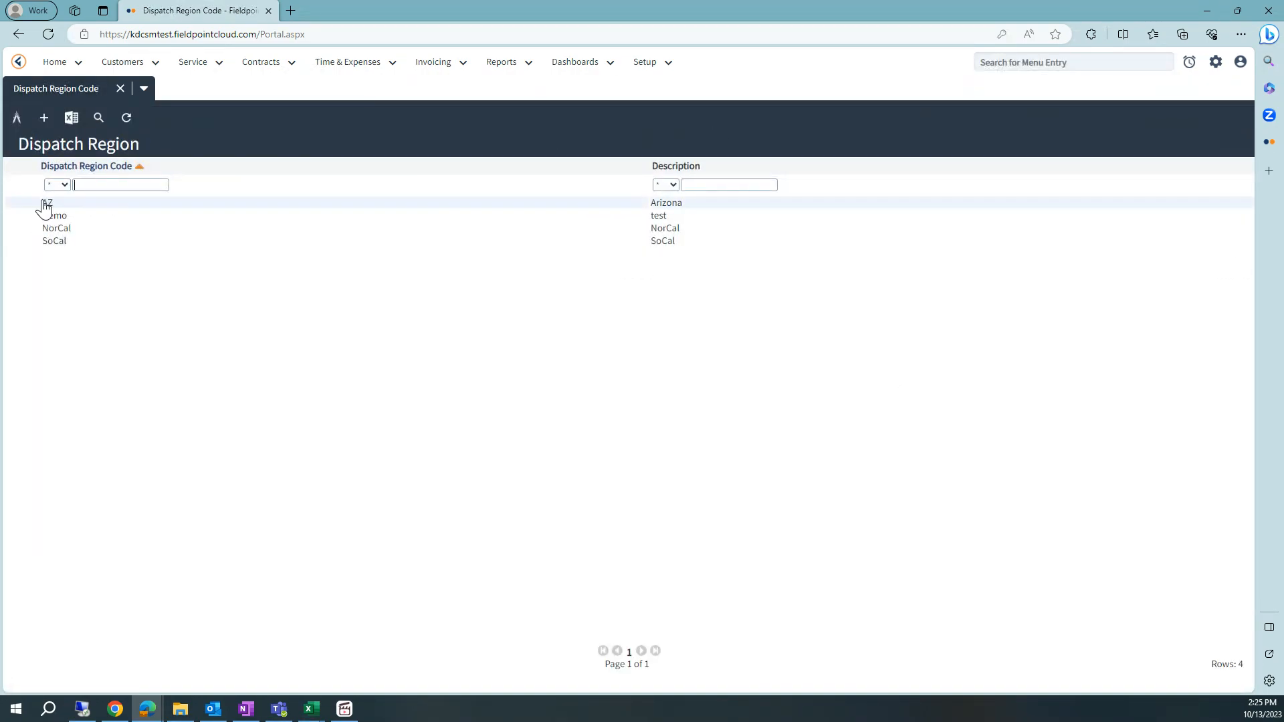
Switch back to Excel and save the AddressImportWithTestRow workbook.
mouse_move(311, 709)
left_click(332, 671)
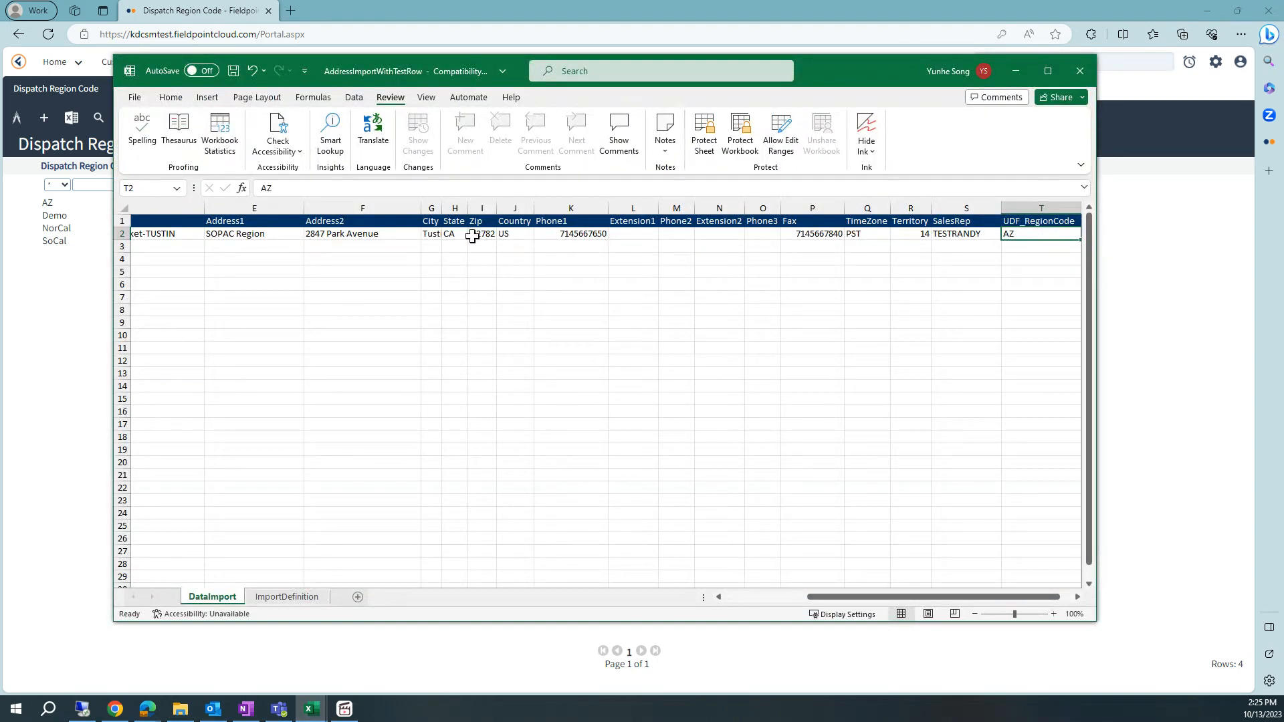
left_click(233, 71)
Switch to the Fieldpoint portal and open the Address Import form of the Import Manager.
left_click(94, 338)
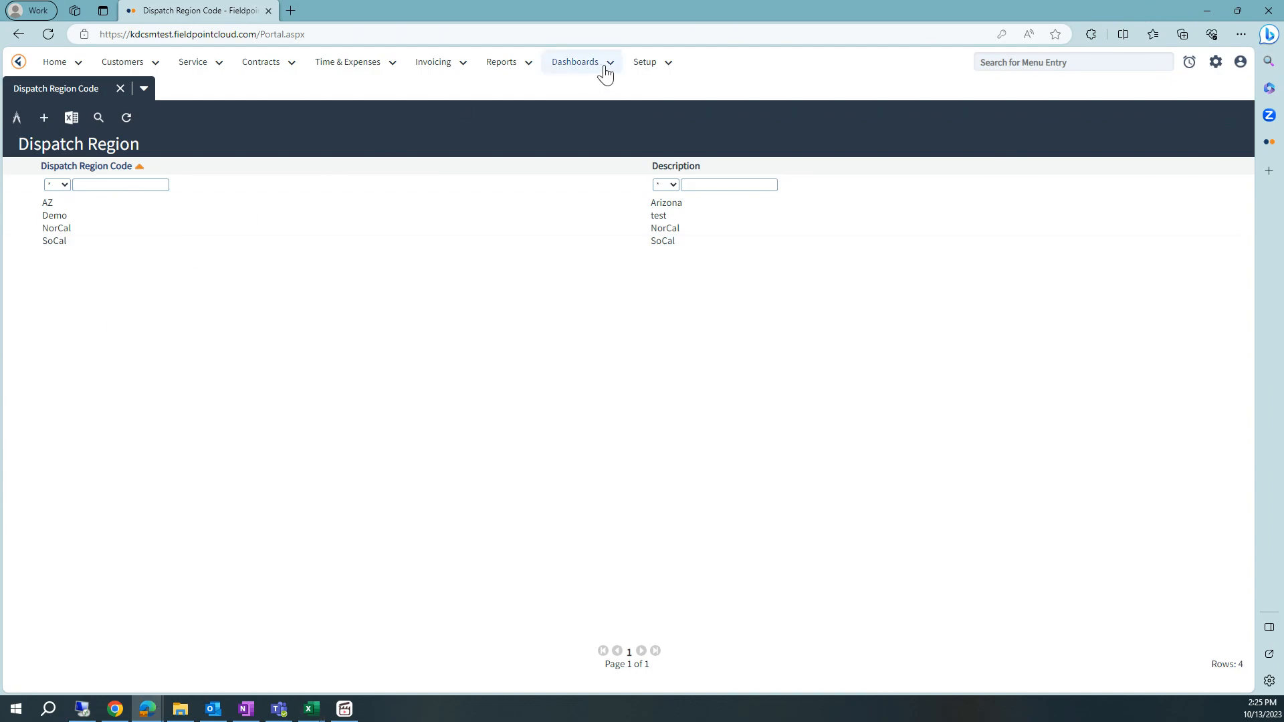
left_click(653, 62)
mouse_move(694, 178)
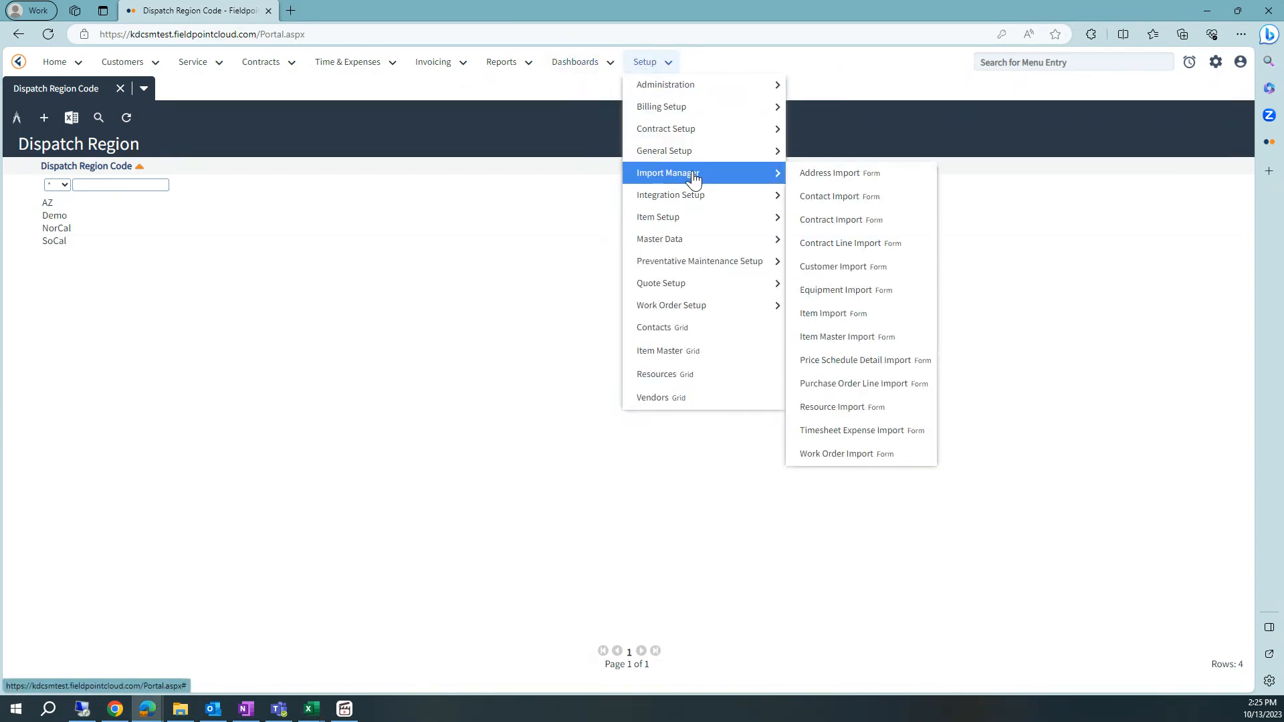
left_click(848, 180)
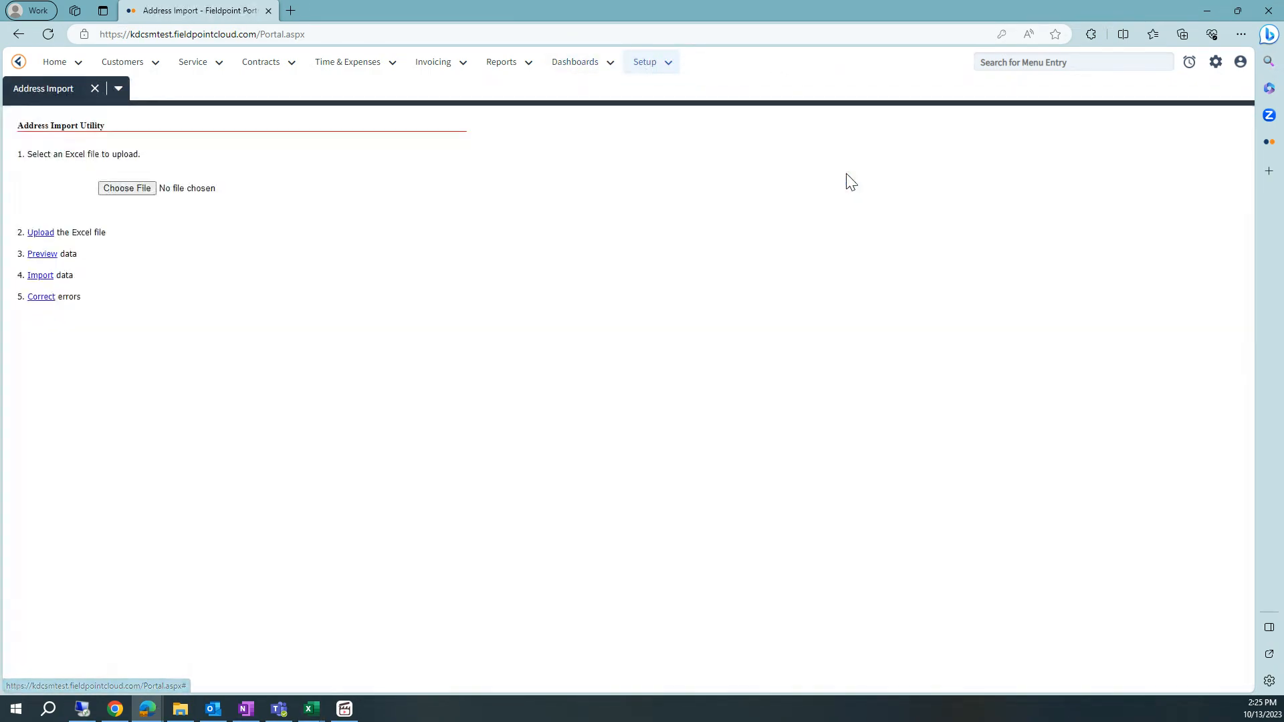
Select the AddressImportWithTestRow file from the 03-KDC folder and upload it to the Address Import Utility.
left_click(120, 190)
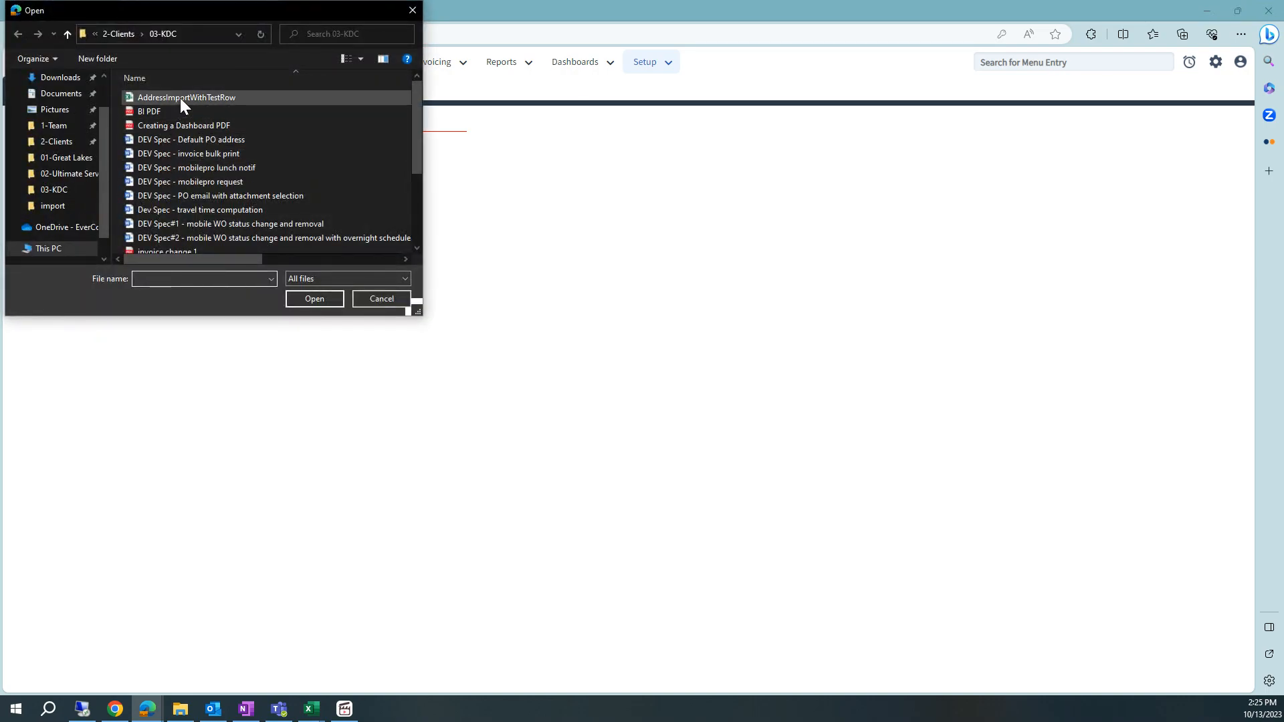
double_click(179, 98)
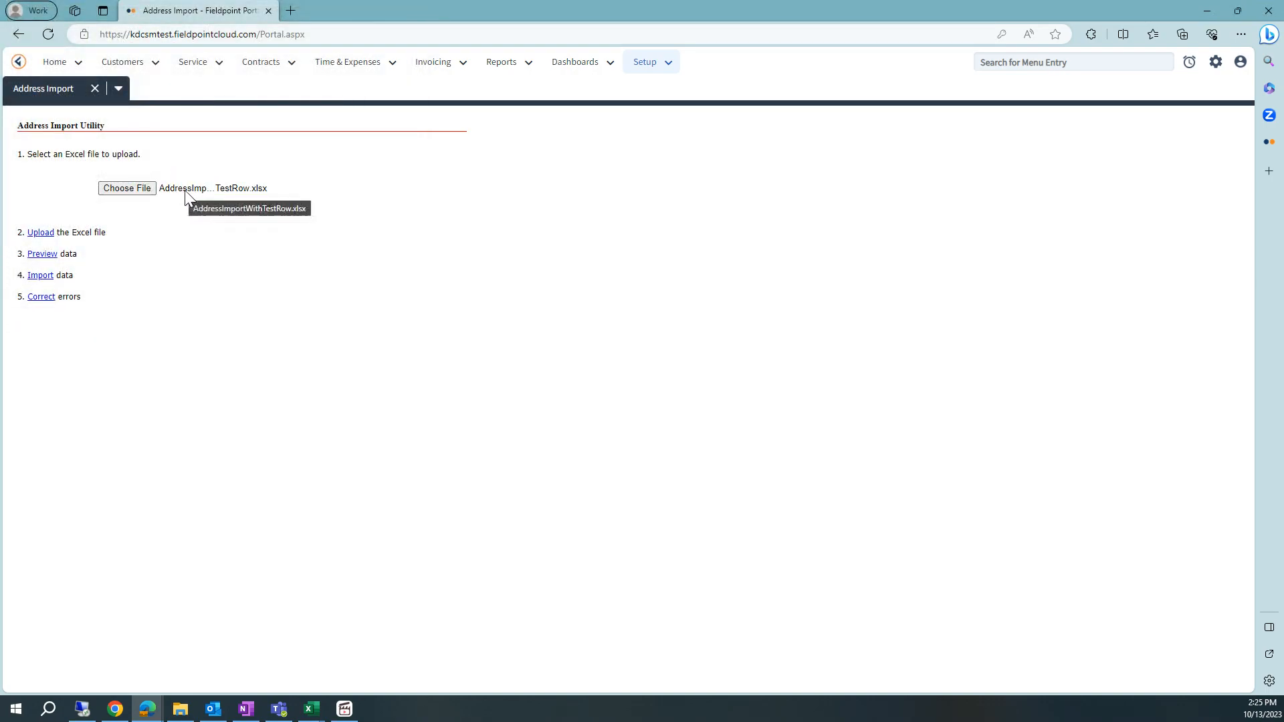
left_click(41, 234)
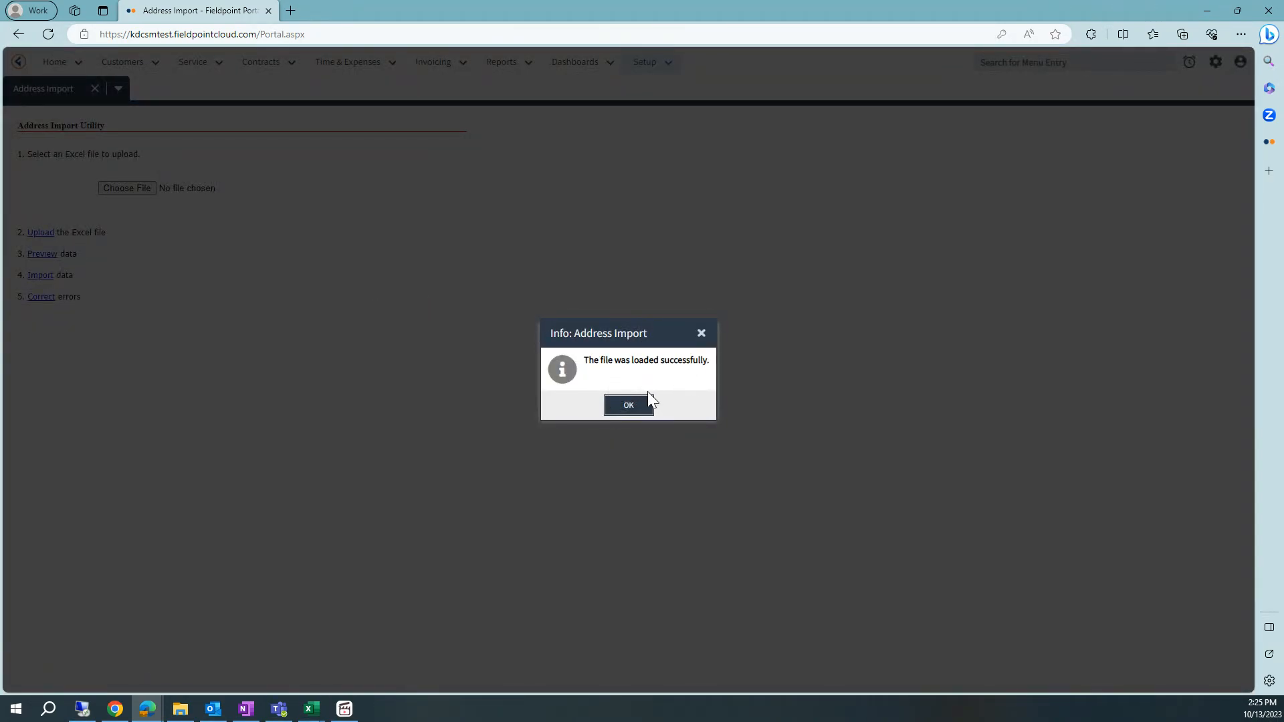
left_click(639, 412)
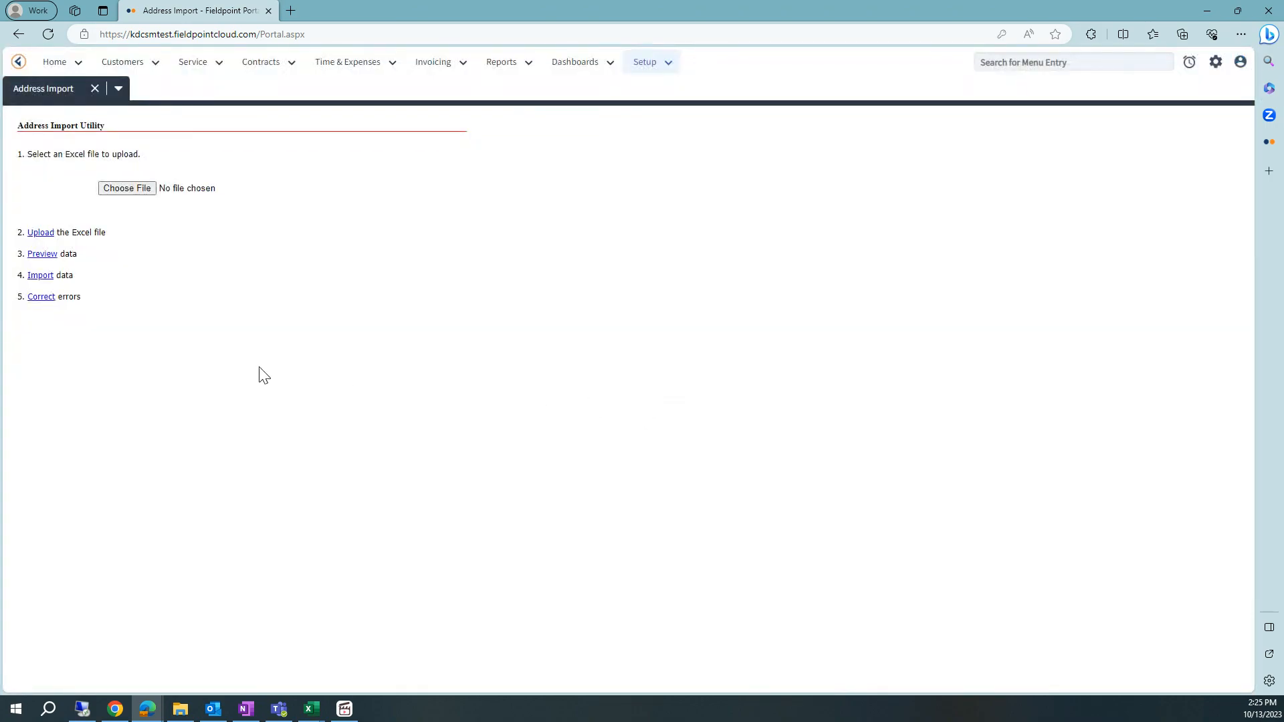
Preview the uploaded address data, check the test record's fields and close the preview.
left_click(42, 255)
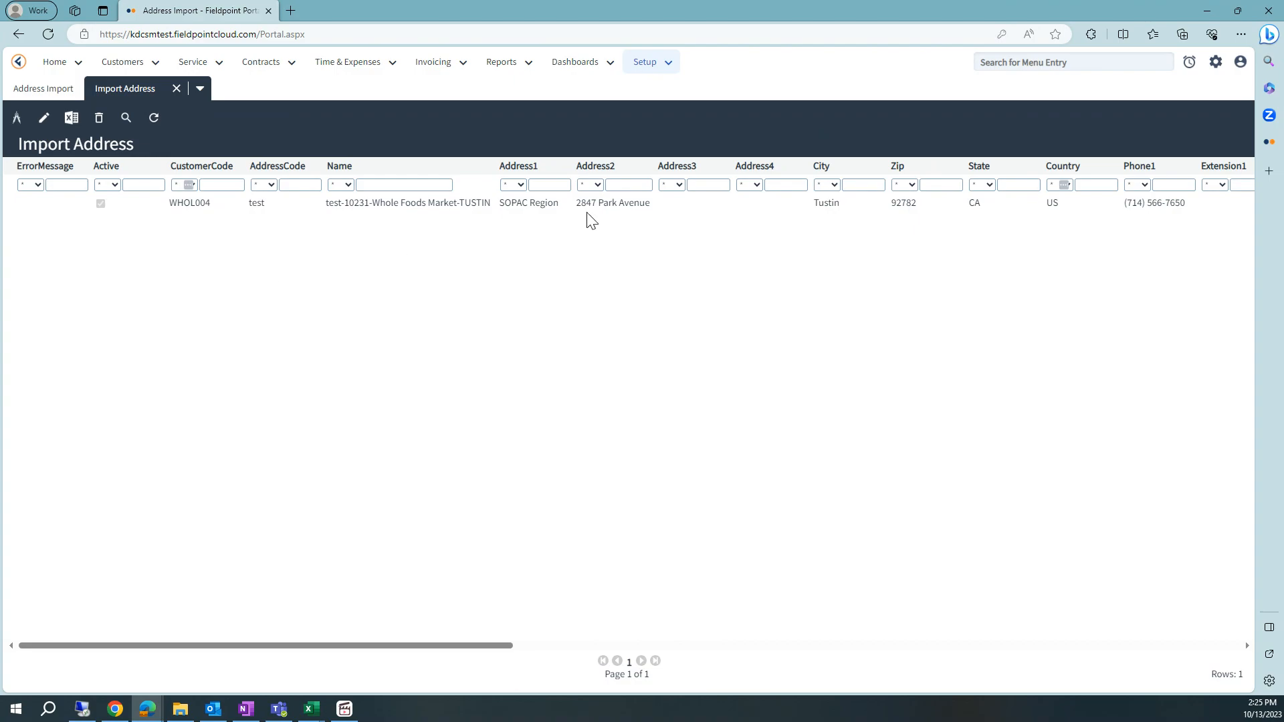
mouse_move(390, 648)
left_mouse_down()
mouse_move(1184, 645)
mouse_move(395, 642)
left_mouse_up()
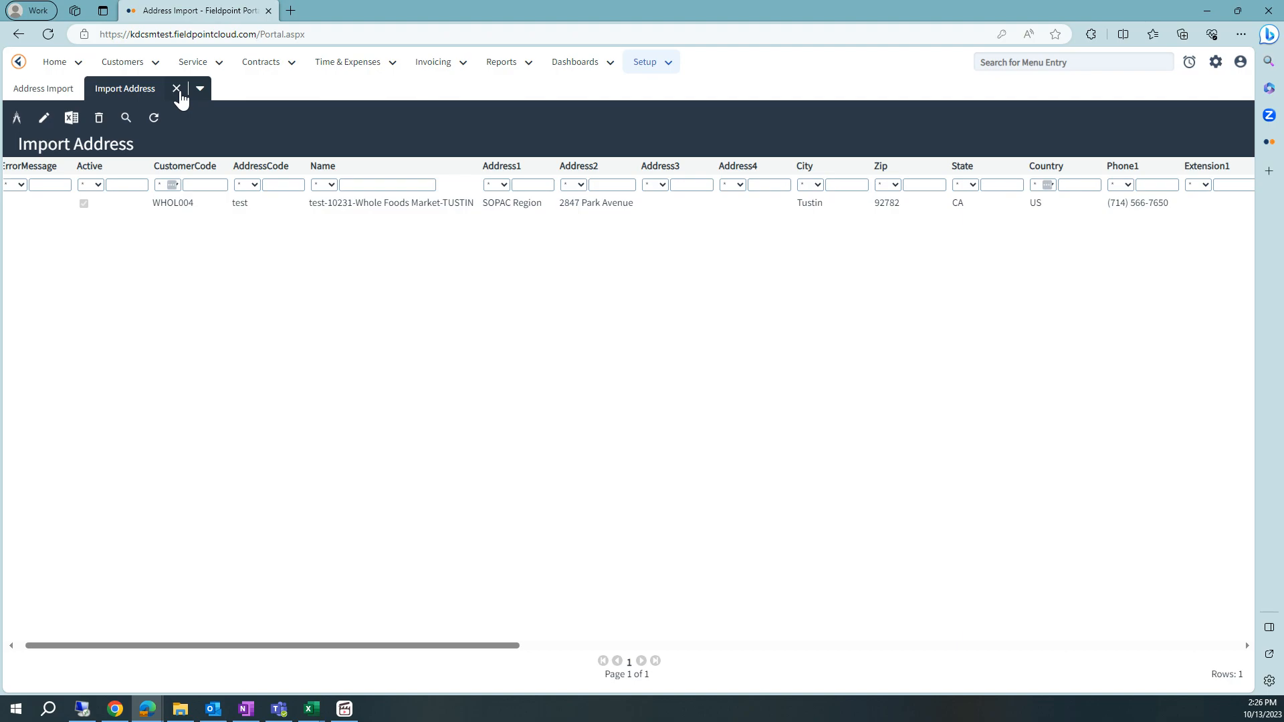
left_click(176, 88)
Import the uploaded address data with the Address Import Utility.
left_click(41, 277)
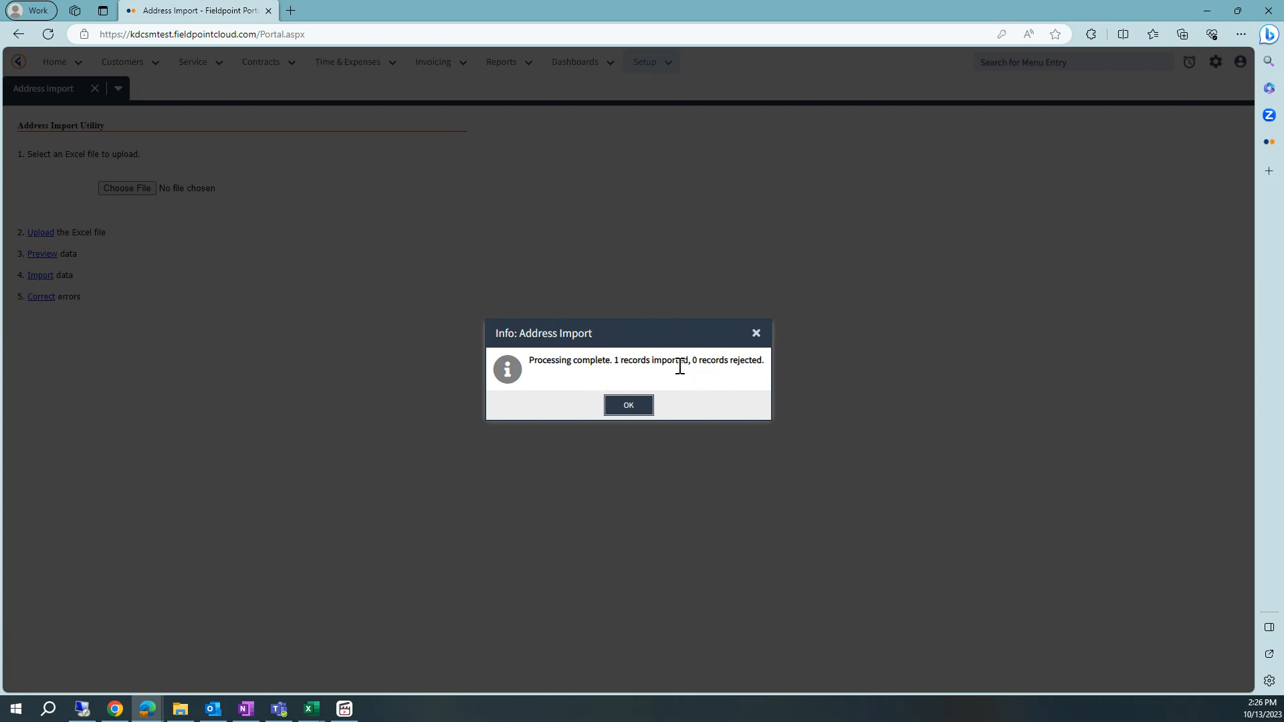
left_click(628, 406)
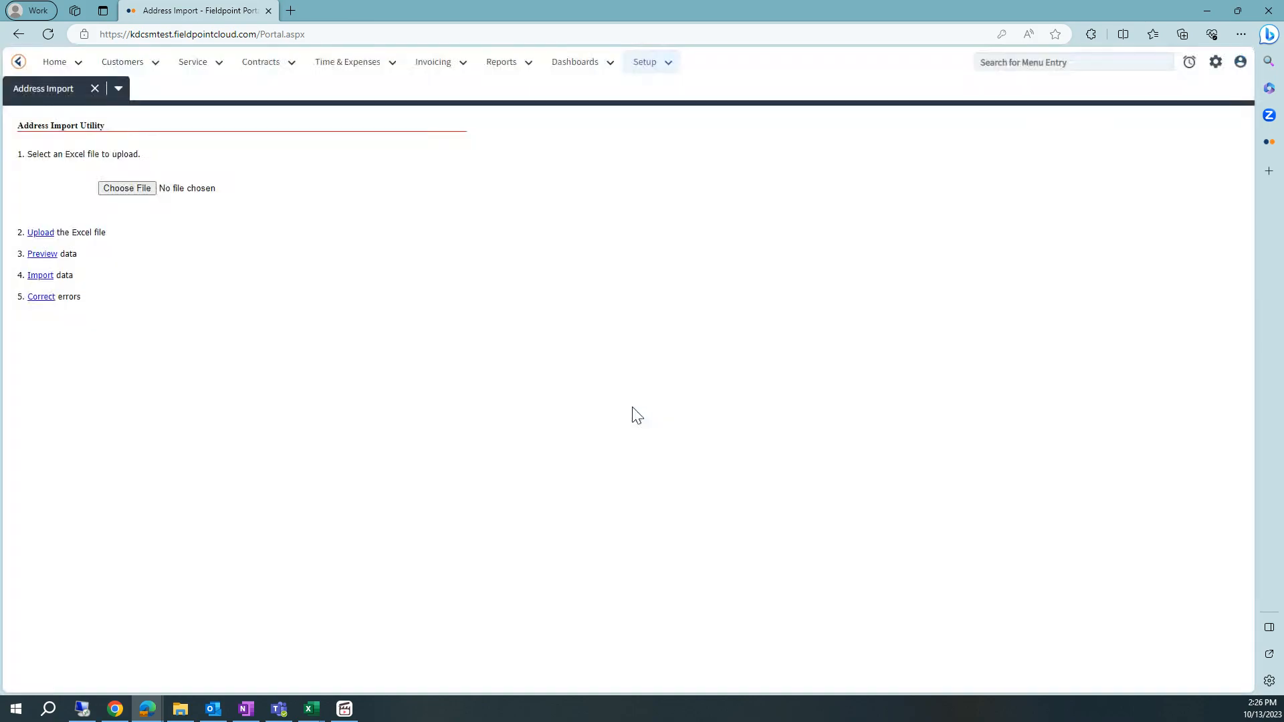
Open the Customers grid, and switch to the Excel workbook to look up the test record's CompanyCode.
left_click(139, 66)
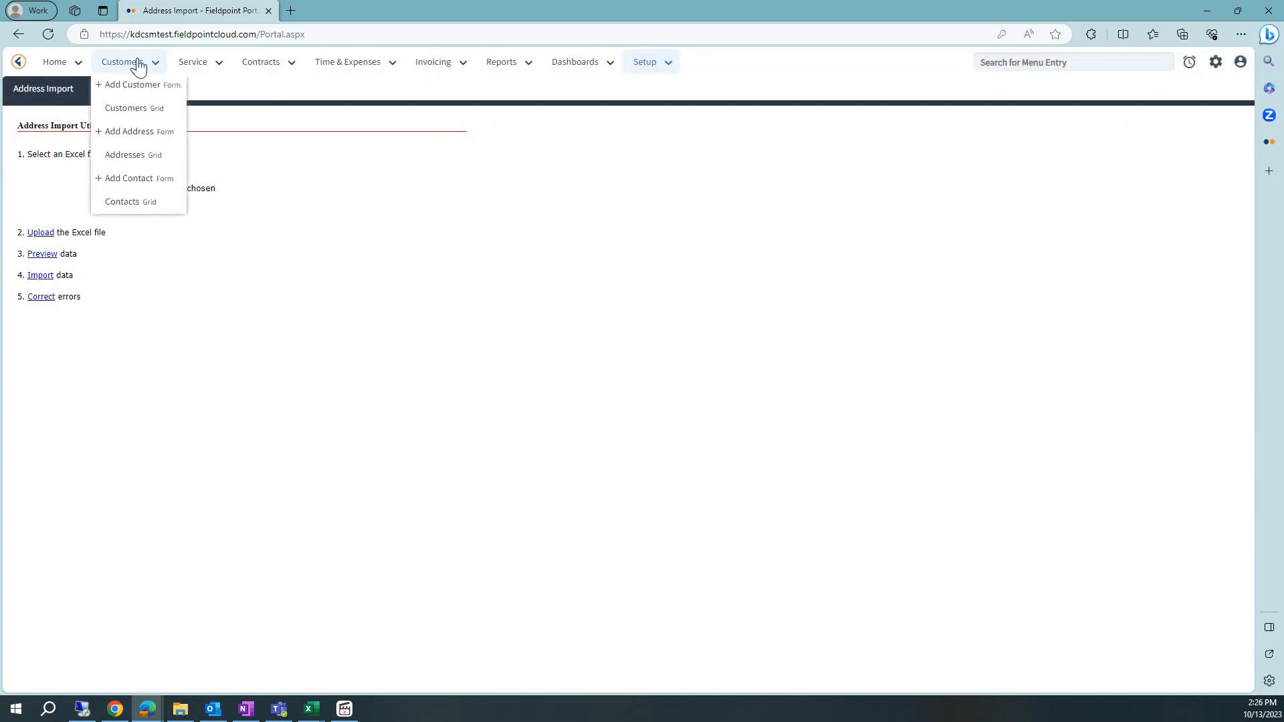
left_click(127, 108)
mouse_move(320, 713)
left_click(360, 672)
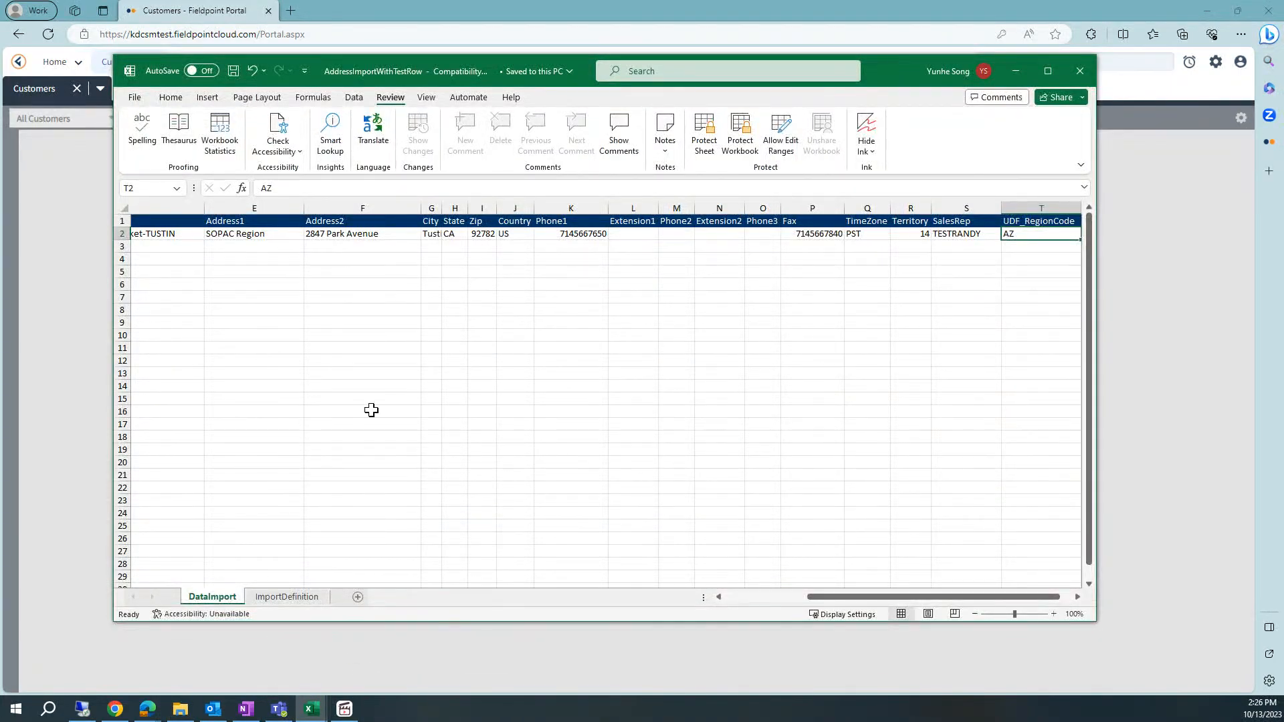
left_click_drag(778, 602, 770, 602)
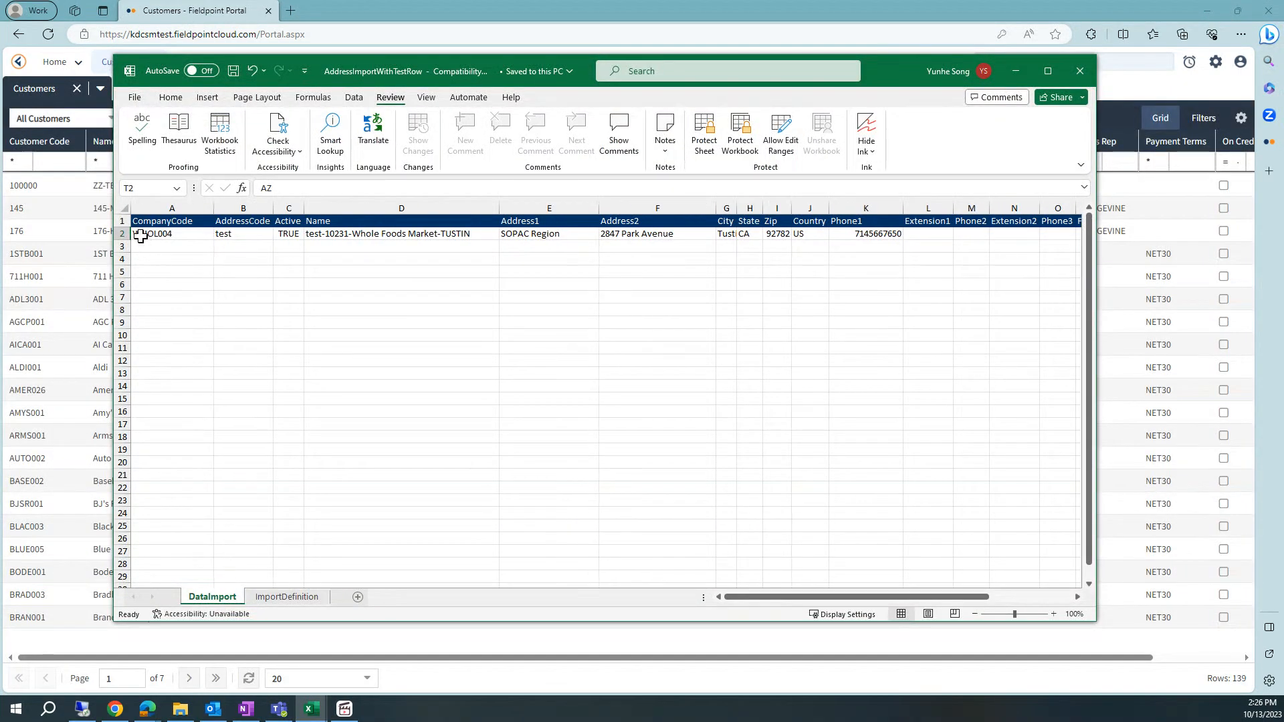
Switch to the Fieldpoint portal, filter the Customers grid by customer code "whol" and open the Whole Foods Market customer record.
left_click(50, 161)
type("whol")
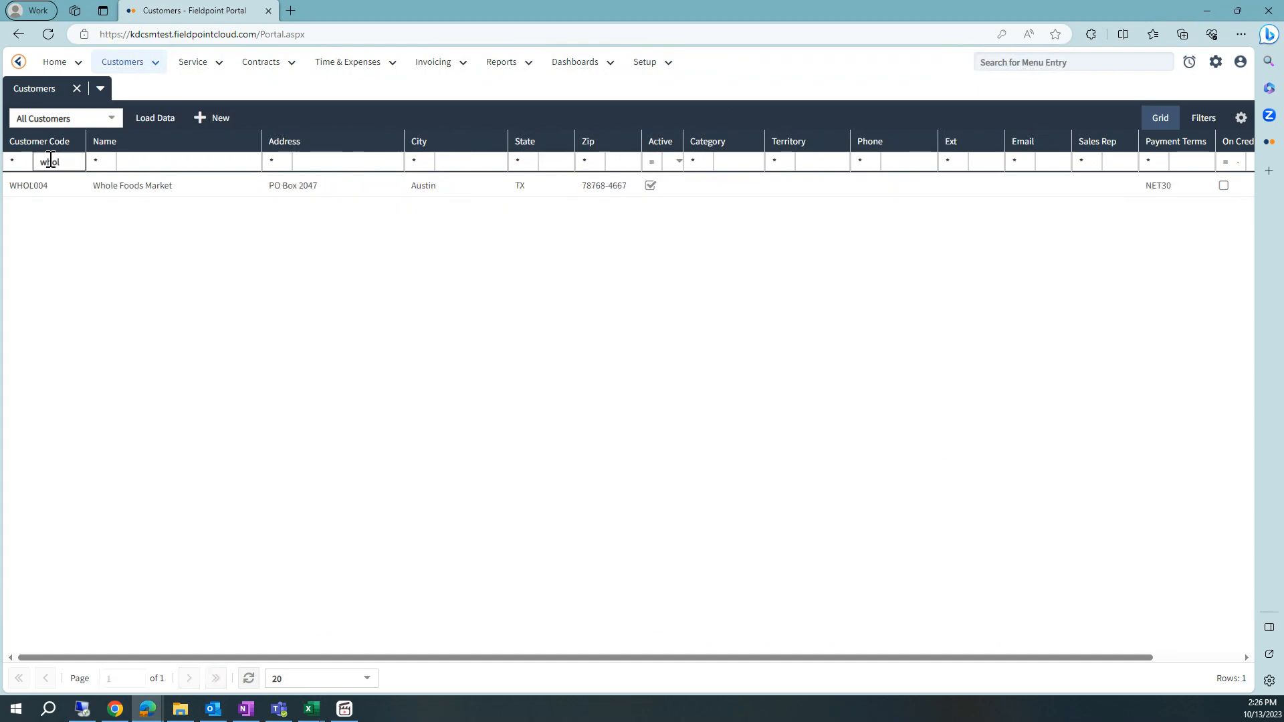
double_click(120, 185)
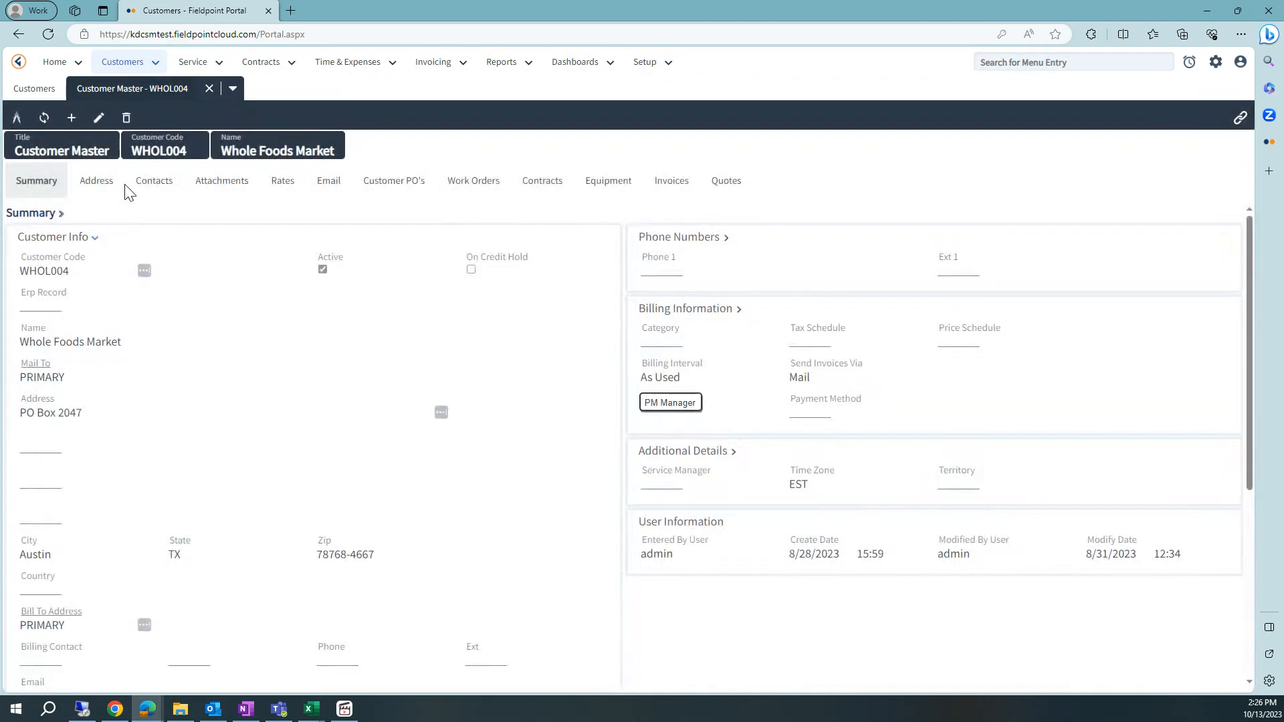
Open the imported address with code "test" from the customer's addresses and examine its full set of phone number fields.
left_click(108, 189)
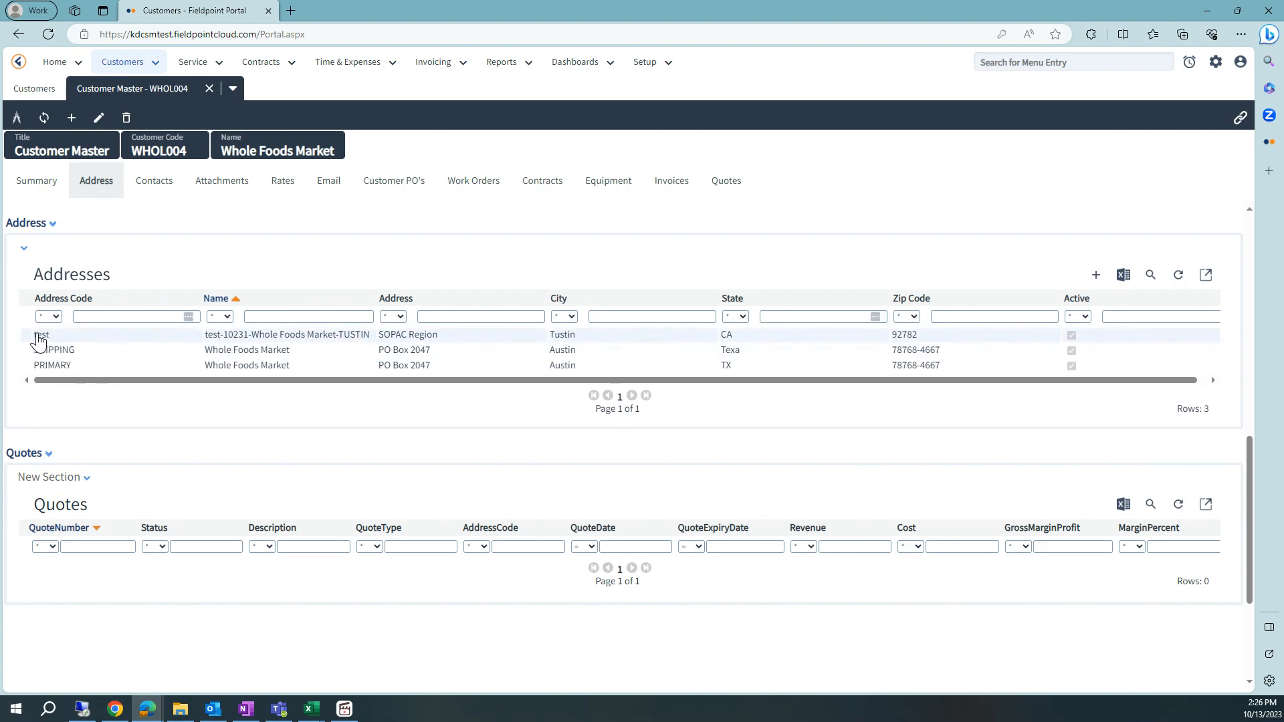
double_click(250, 336)
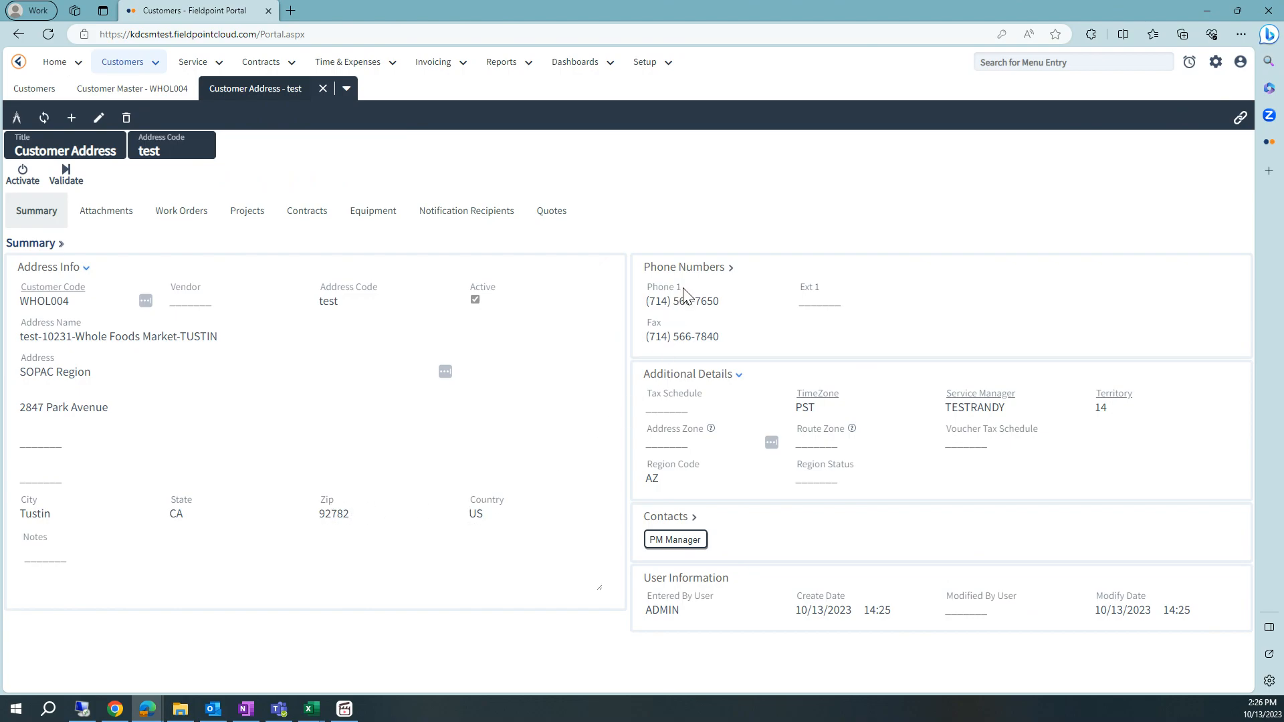
left_click(730, 268)
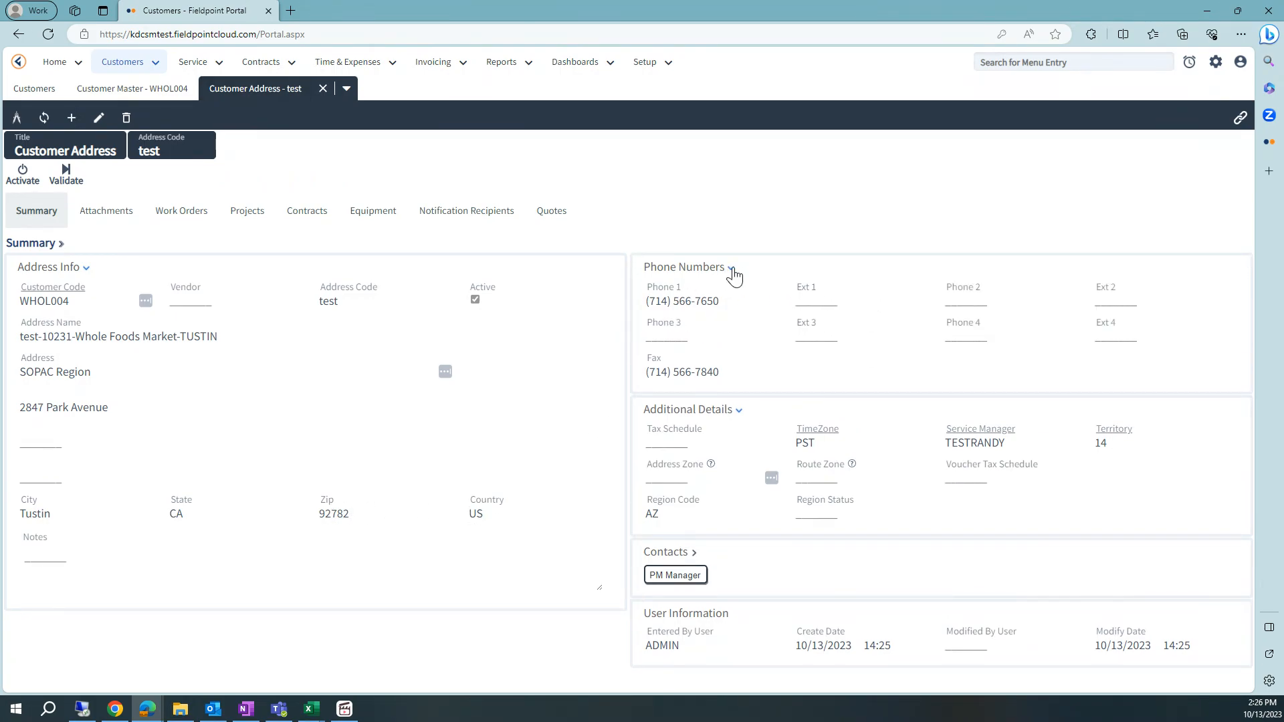
left_click(731, 268)
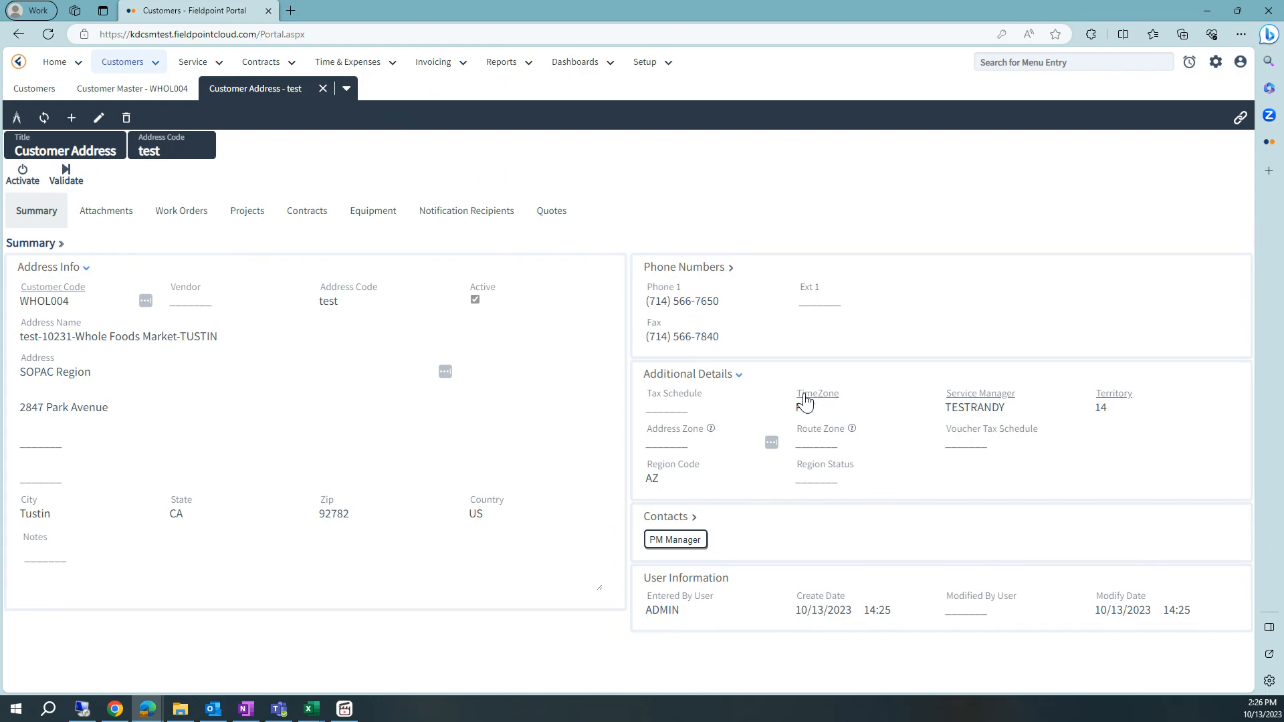